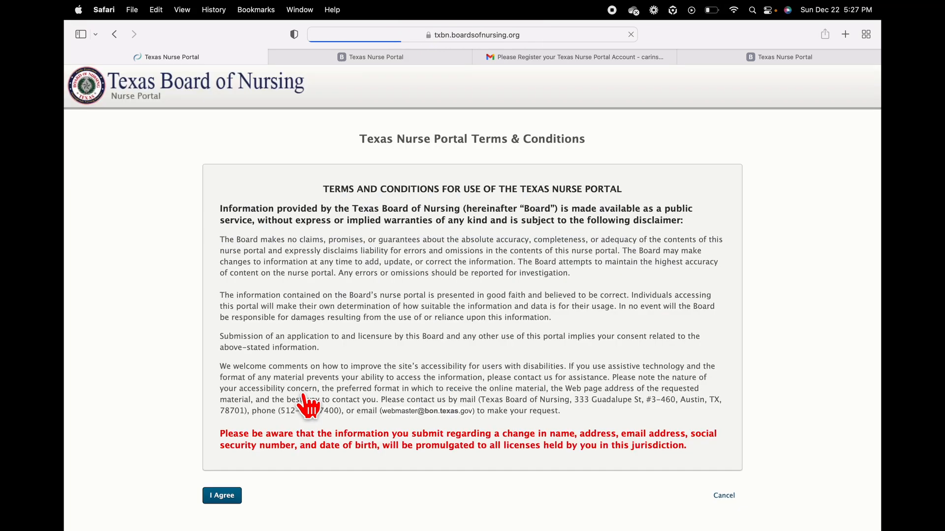
Step: Read through the Texas Nurse Portal Terms & Conditions and agree to them
scroll(398, 354, down, 1)
scroll(394, 343, up, 1)
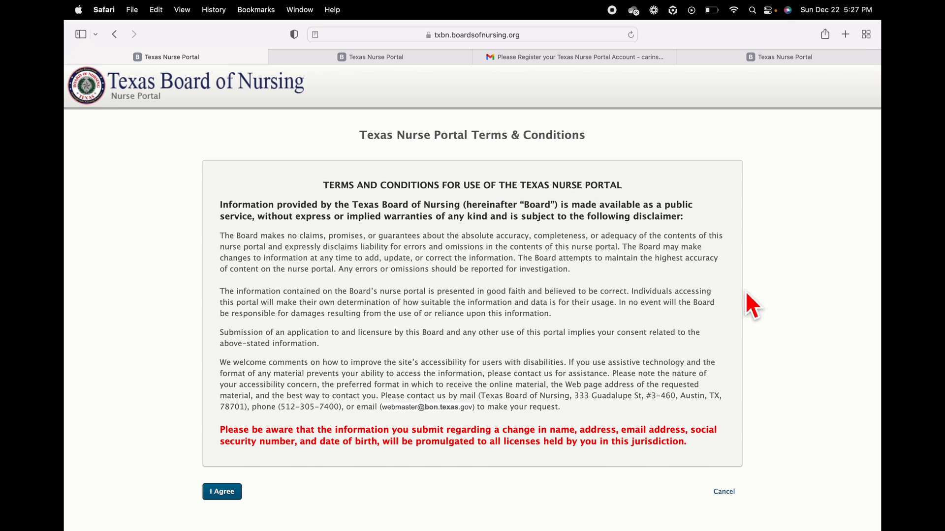
scroll(369, 310, down, 1)
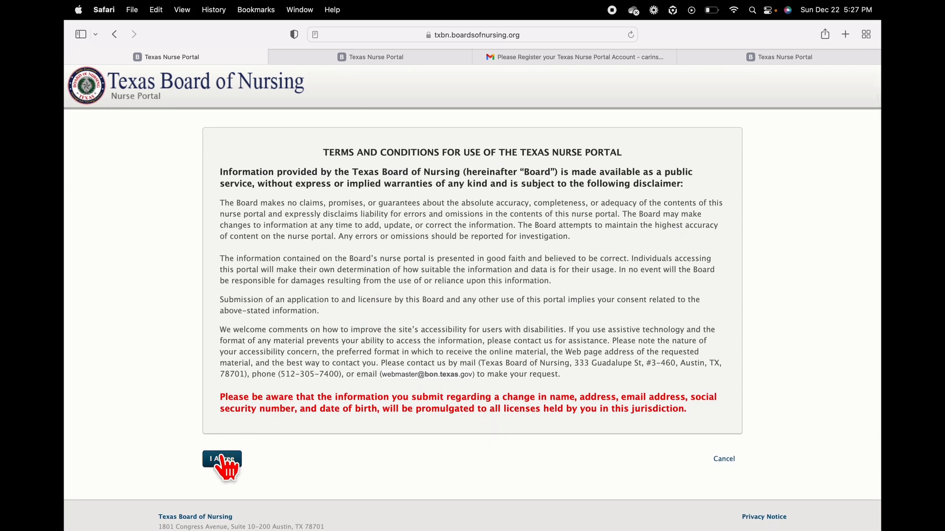
click(222, 459)
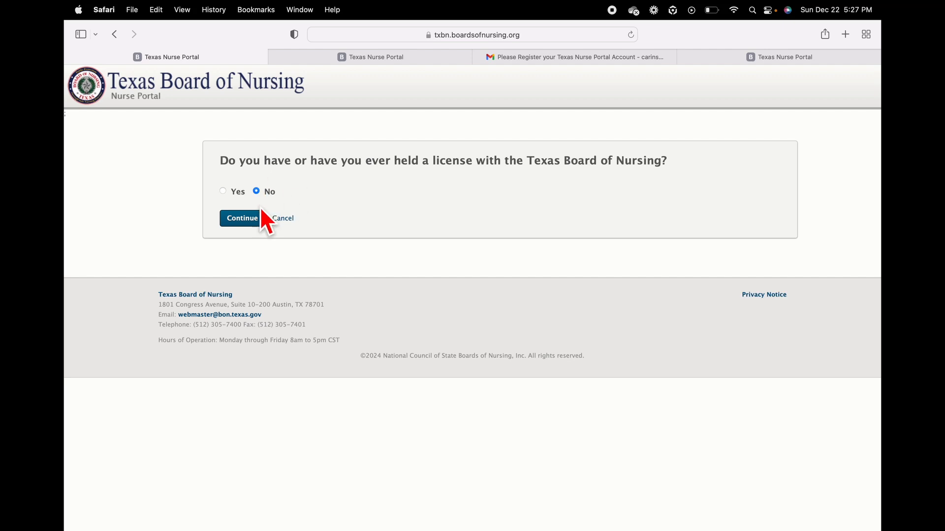
Step: Answer No to ever holding a Texas nursing license, then switch to Gmail
click(255, 223)
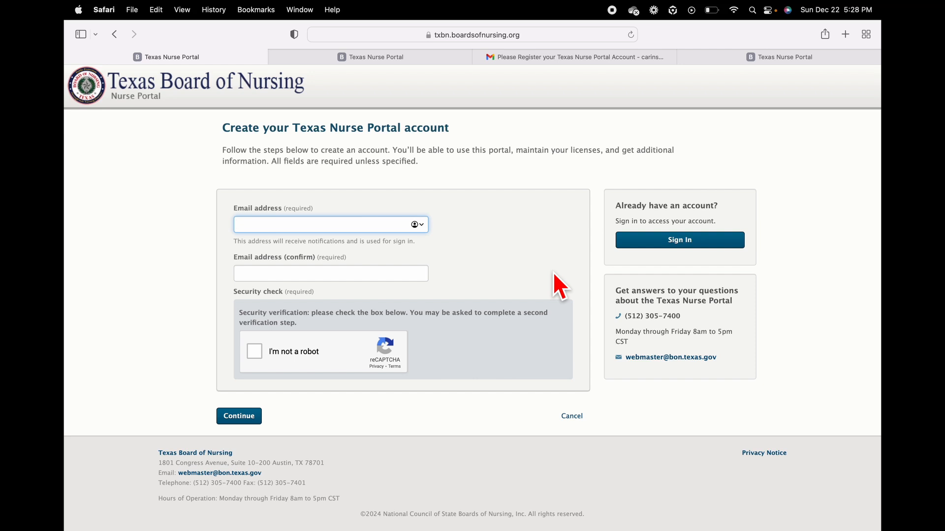
click(554, 69)
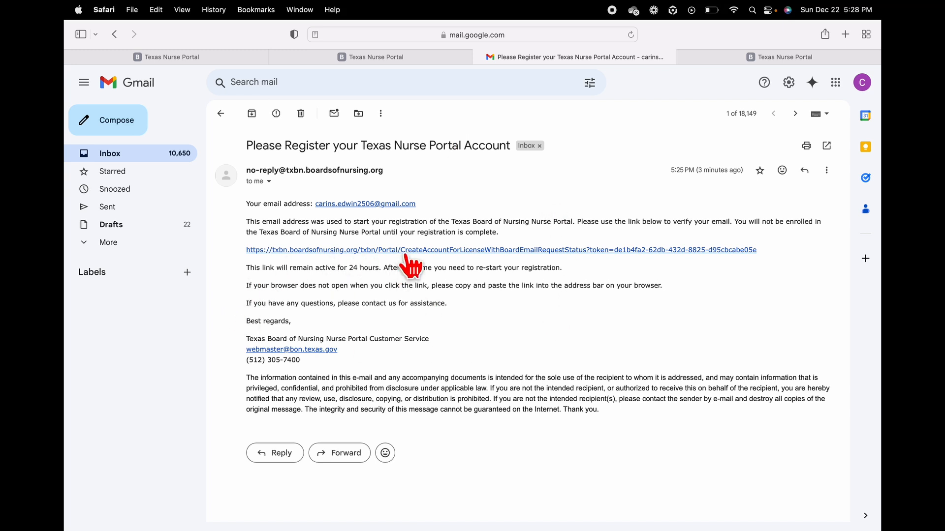
Step: Go from the registration email back to the portal's account-creation form
click(775, 57)
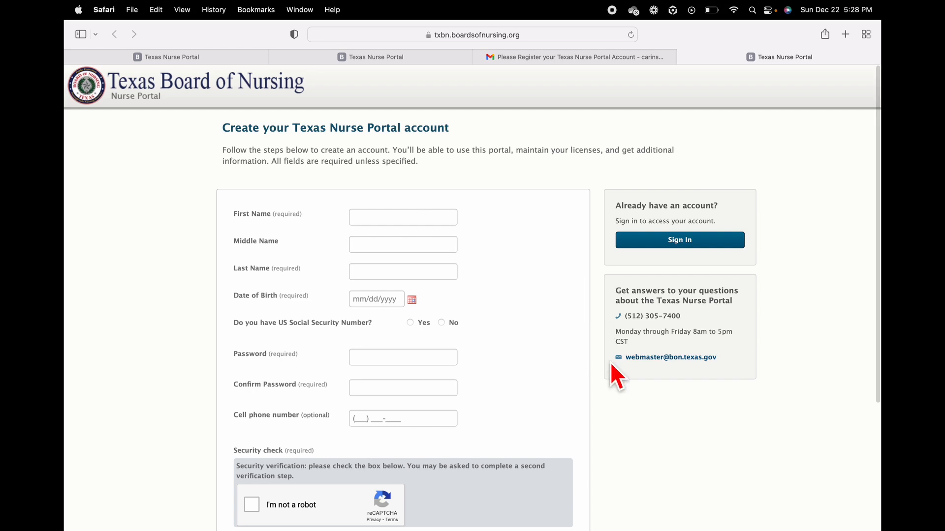
Step: Enter the applicant's first name, last name and birth date 01/01/1994
scroll(410, 156, down, 1)
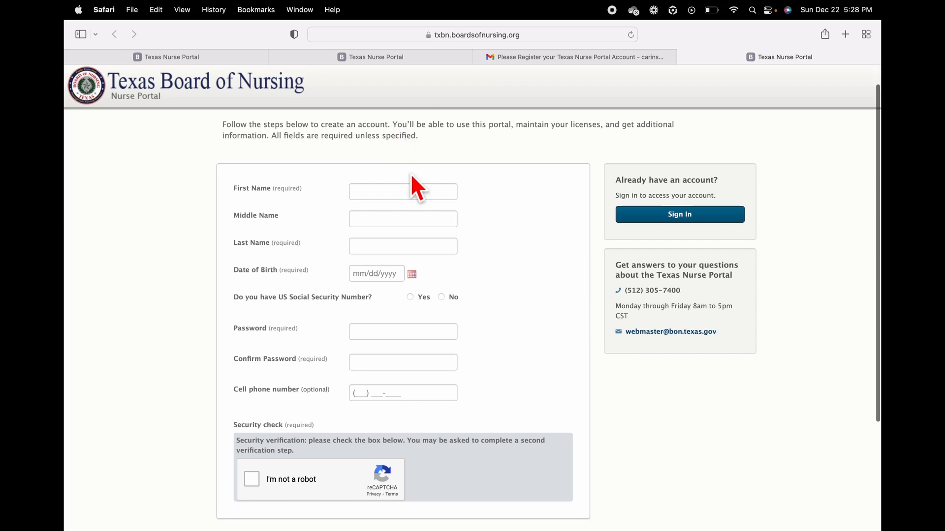
click(410, 196)
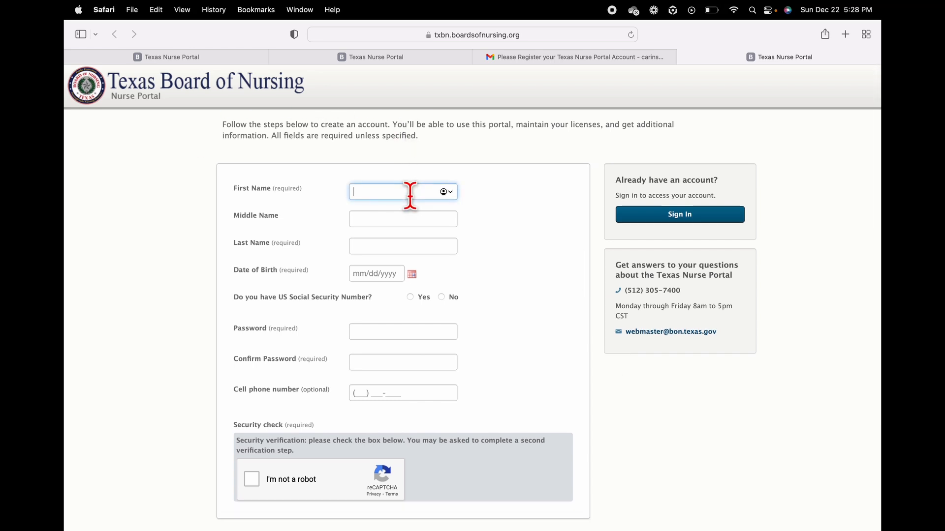
text(asdd)
click(402, 218)
click(388, 246)
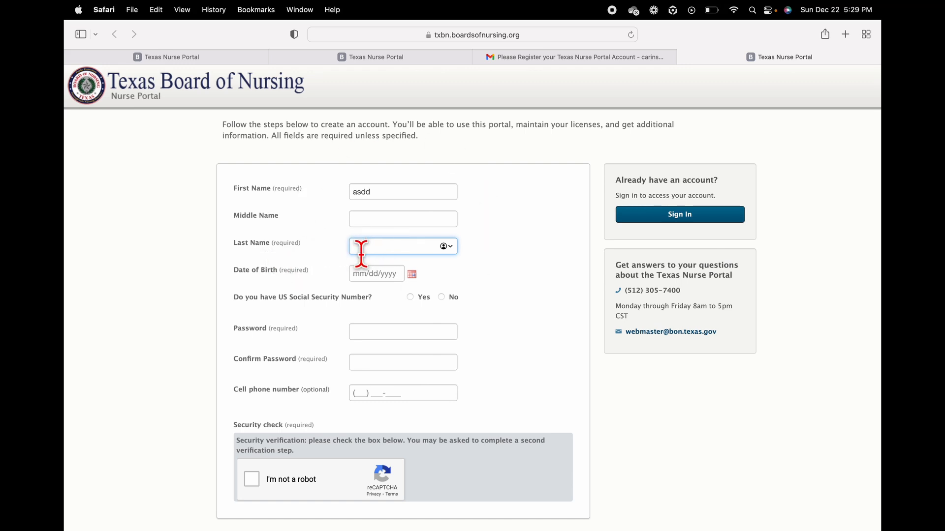
text(asdj)
click(360, 276)
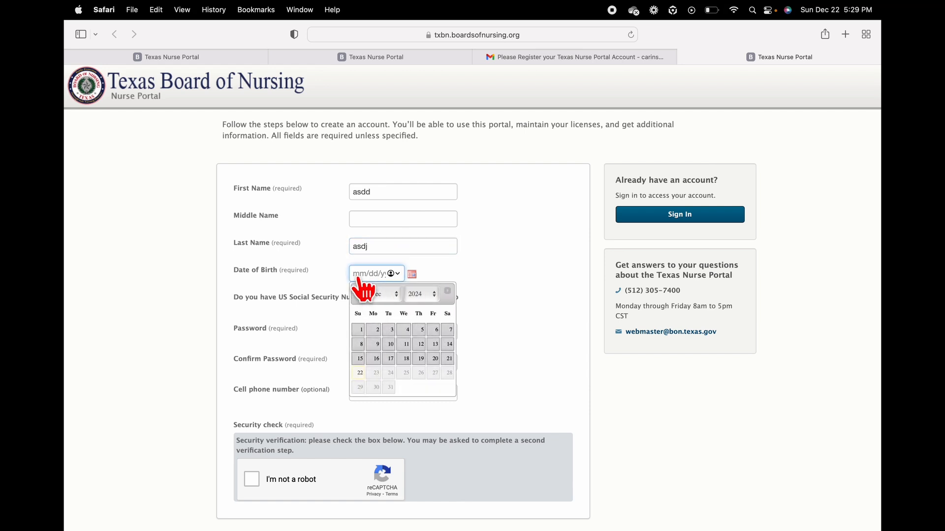
text(01)
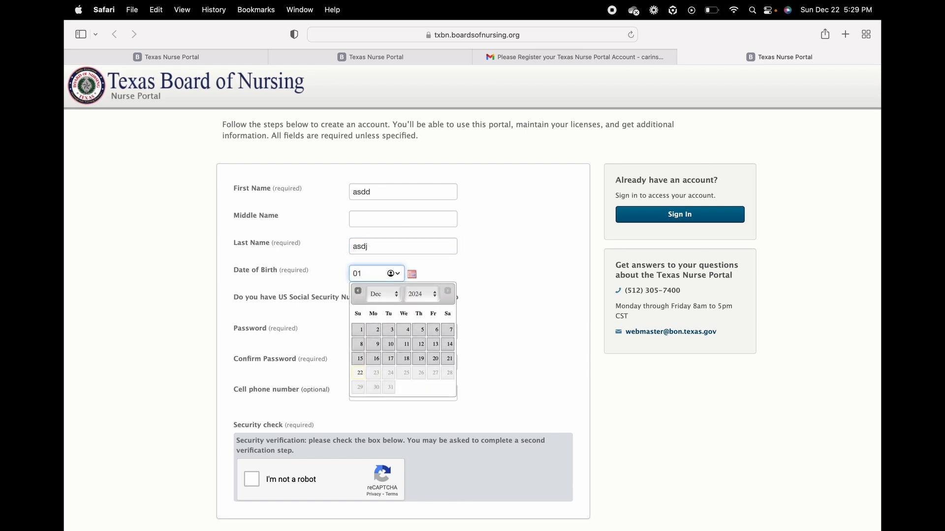
text(/01/199)
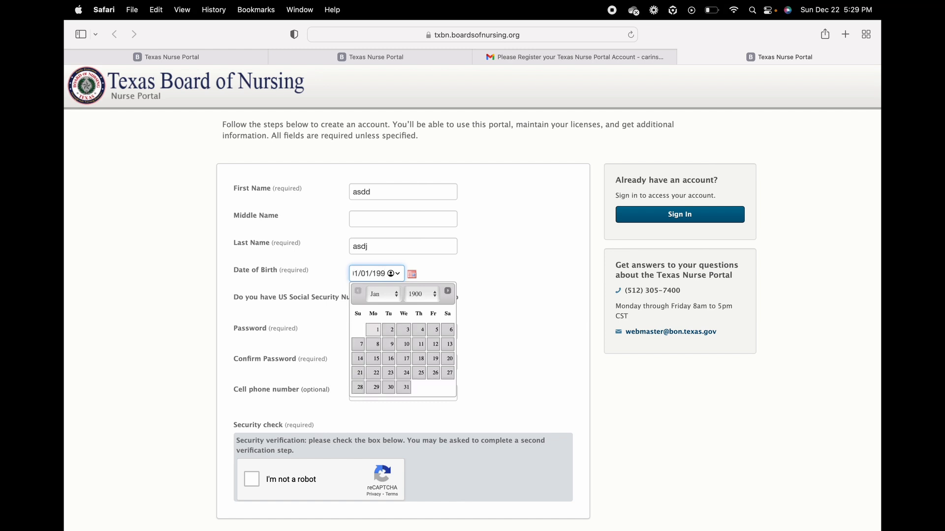
text(4)
key(Tab)
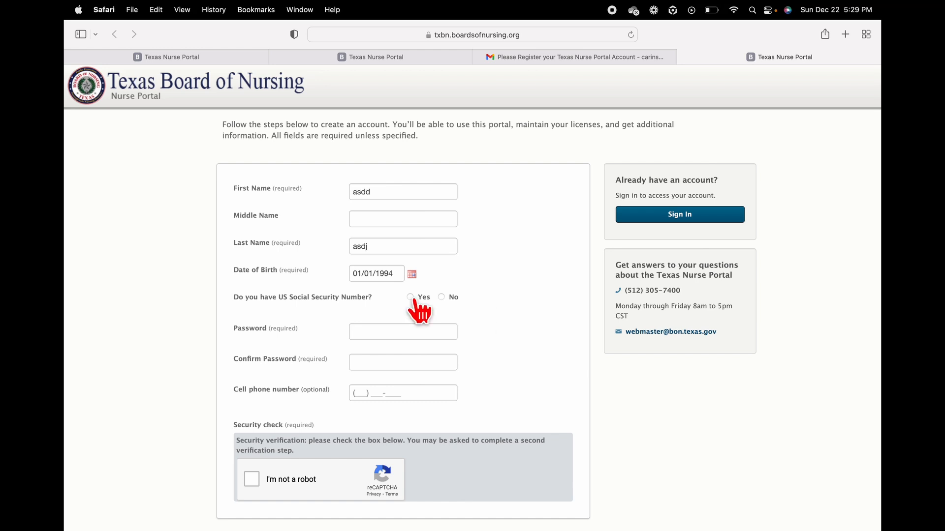
Step: Enter the account password and its confirmation on the registration form
scroll(467, 355, down, 1)
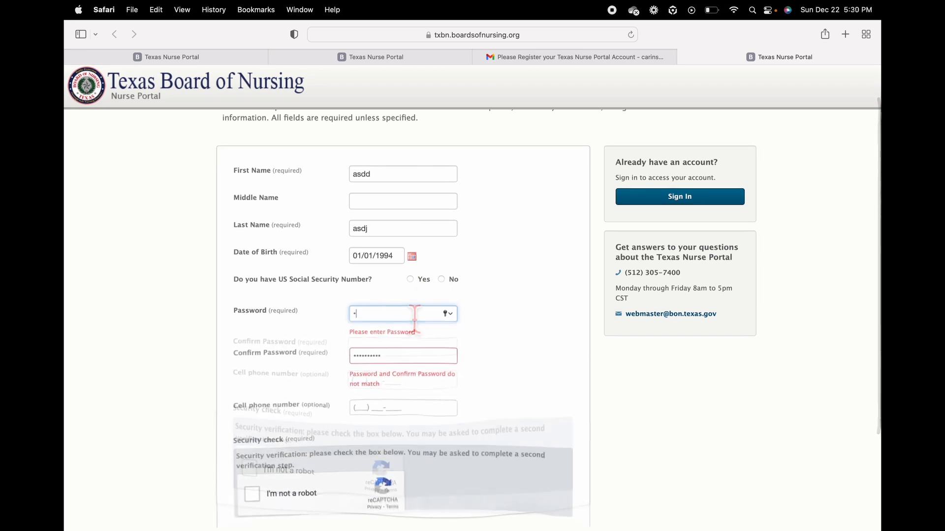
text(asdf)
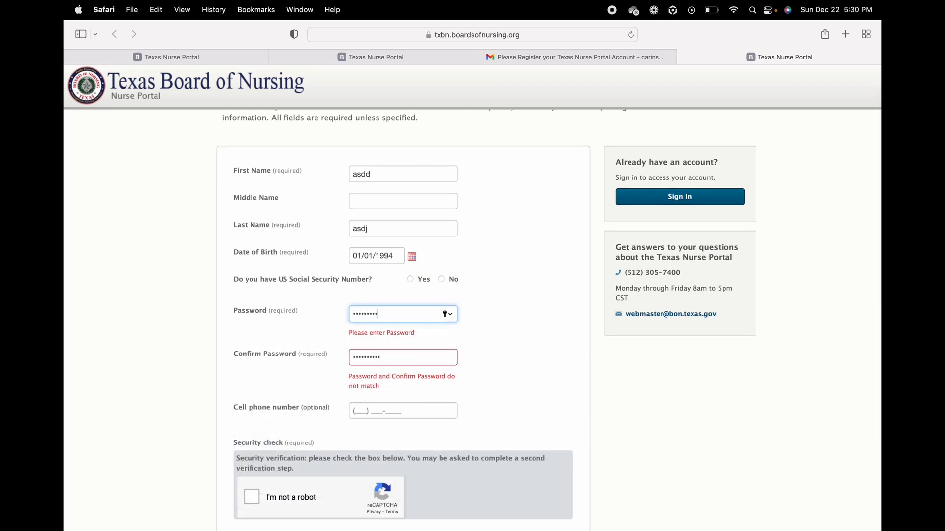
key(Tab)
text(as)
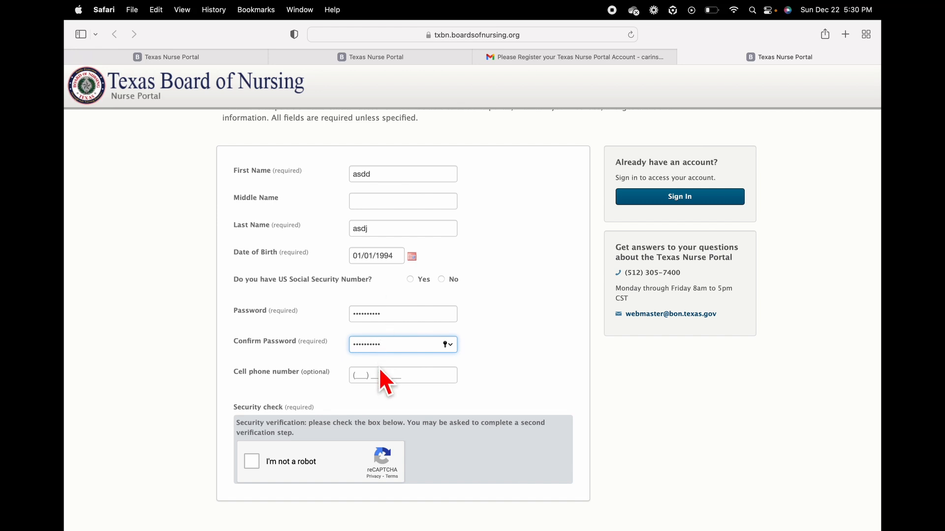
click(360, 375)
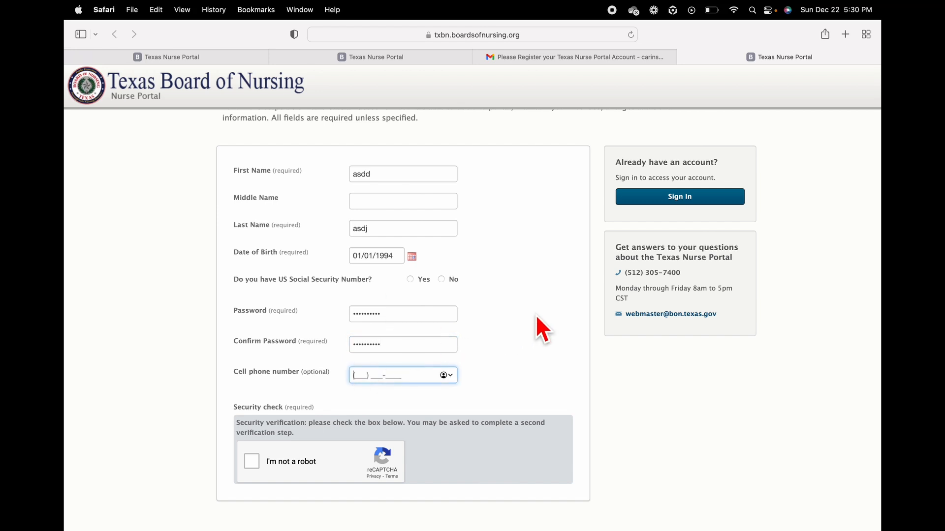
scroll(535, 314, down, 1)
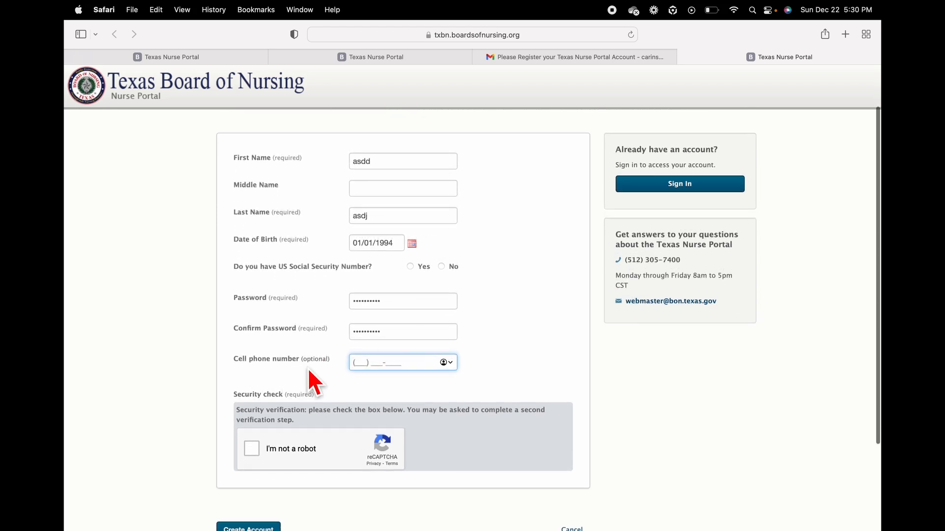
scroll(324, 379, down, 3)
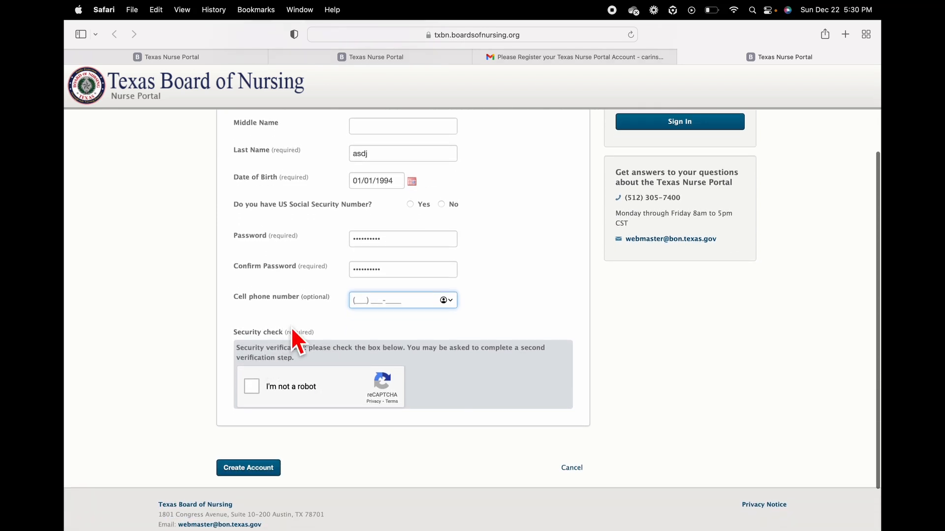
Step: Pass the I'm not a robot check by selecting the car images, then create the account
click(251, 386)
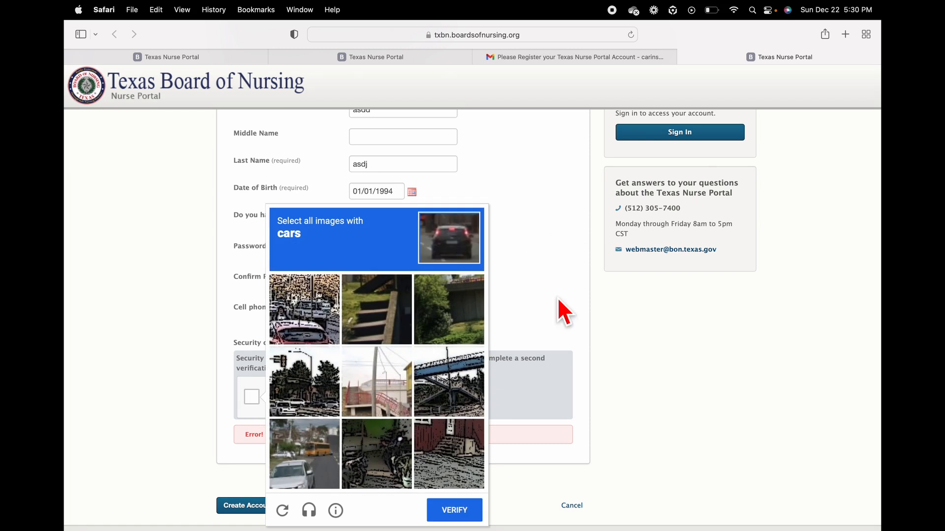
click(290, 303)
click(304, 437)
click(311, 390)
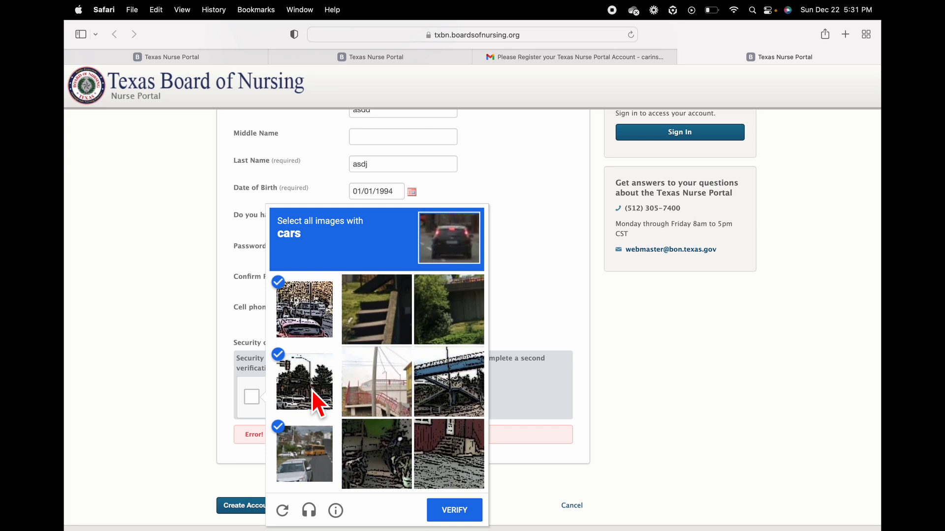
click(464, 515)
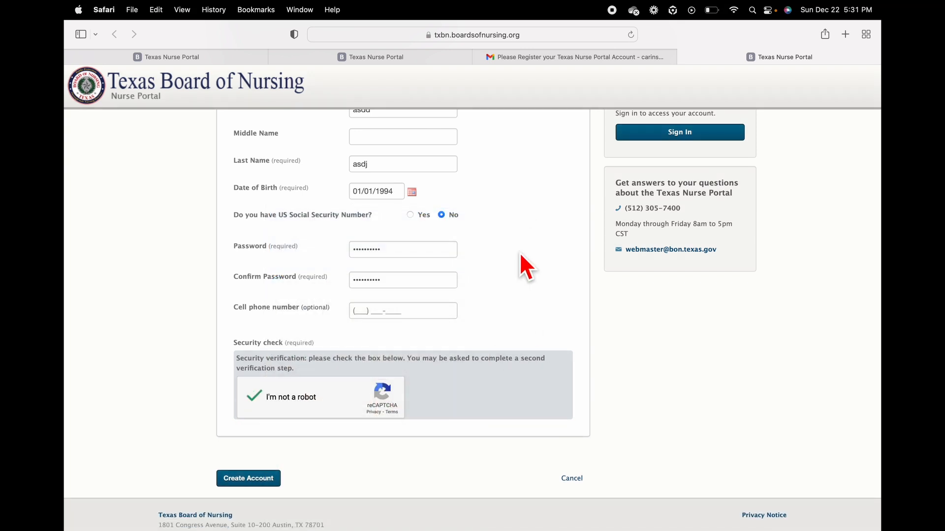
scroll(519, 252, up, 1)
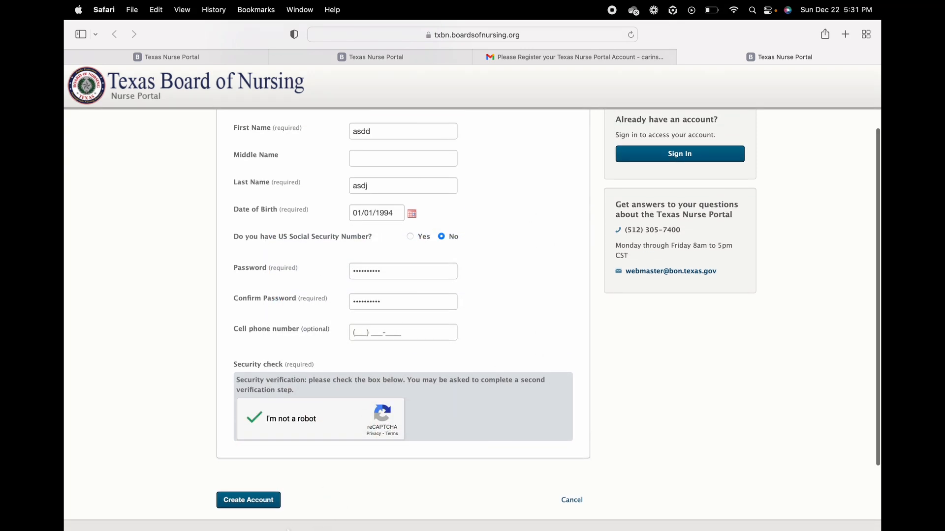
click(266, 501)
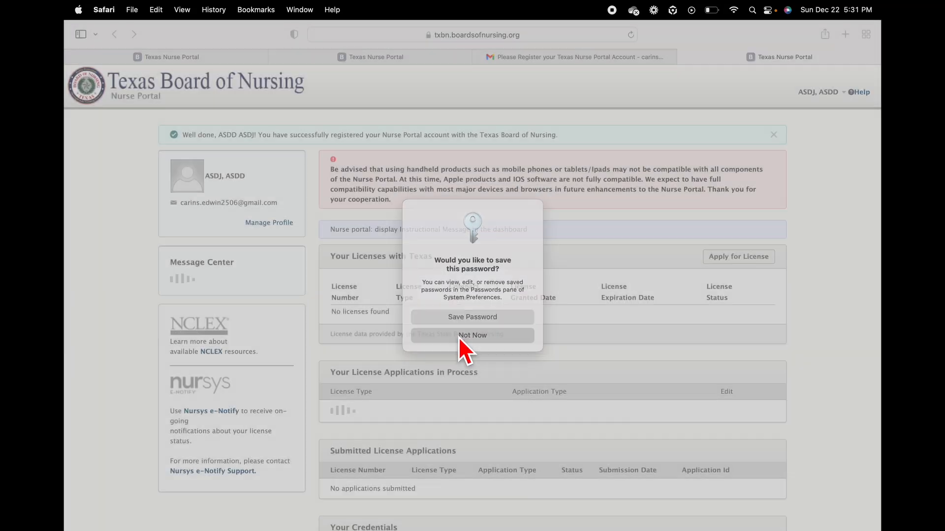
Step: Decline saving the password, then open the International Graduates RN application instructions
click(458, 338)
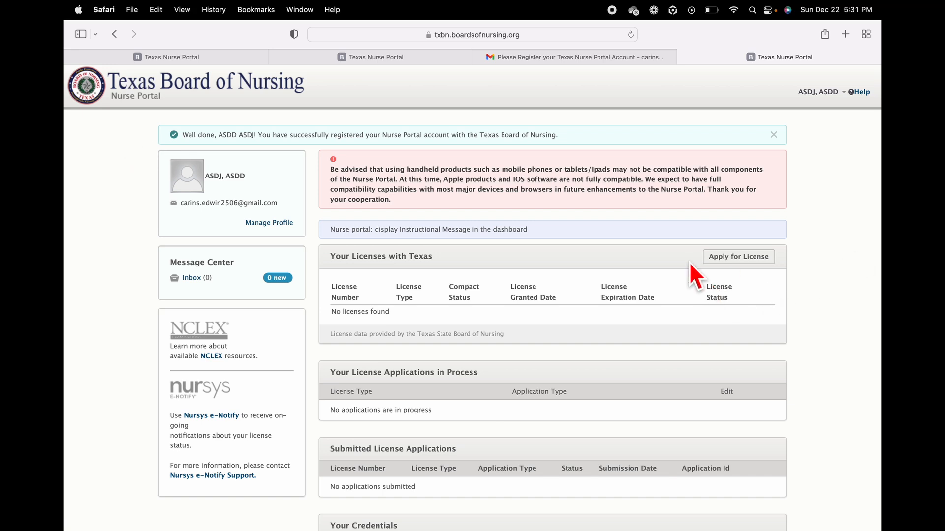
click(753, 268)
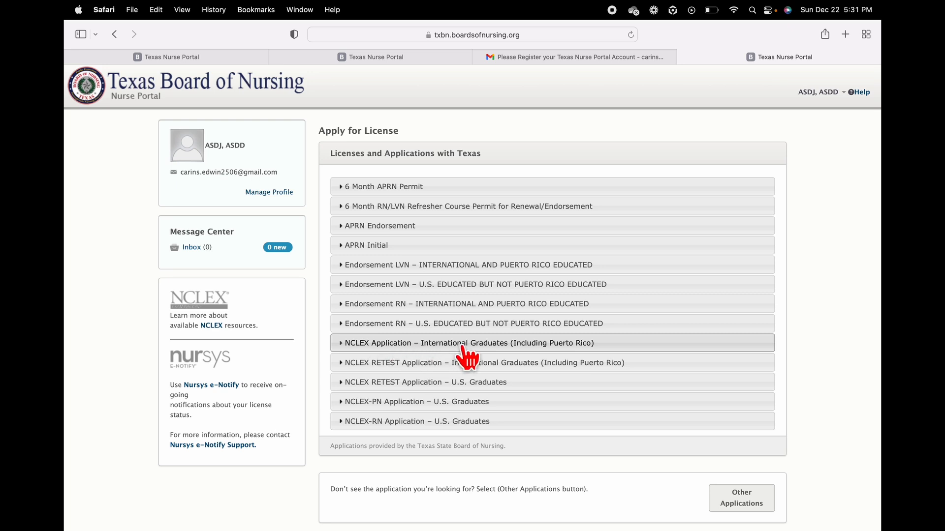
click(482, 344)
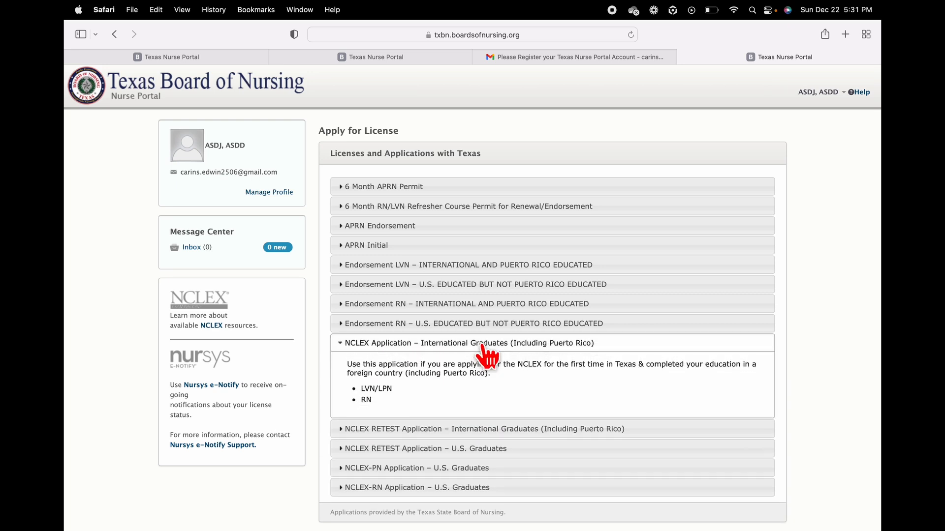
click(365, 400)
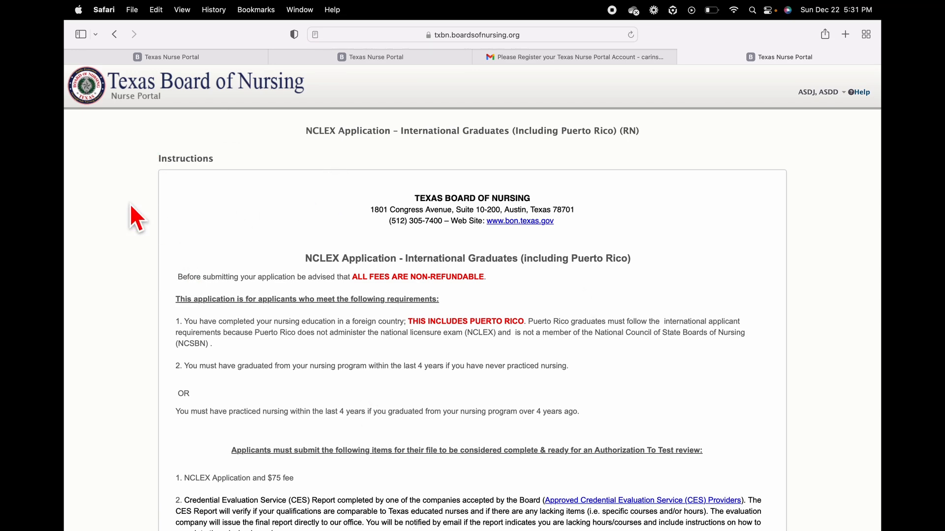
scroll(691, 281, down, 1)
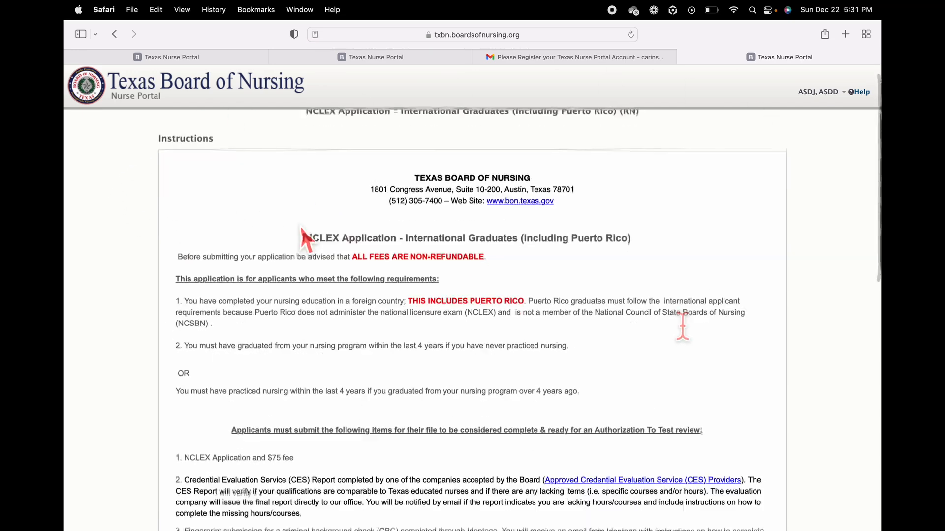
scroll(743, 350, up, 1)
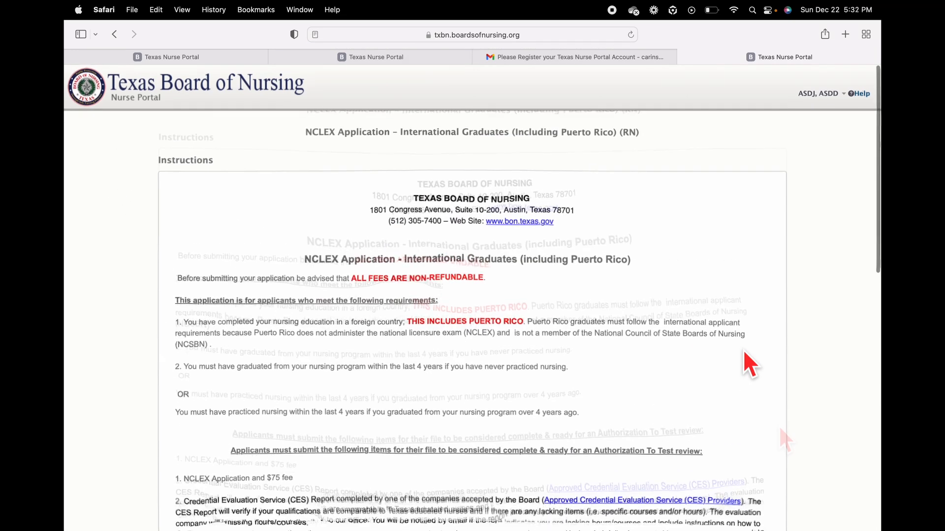
scroll(711, 369, down, 10)
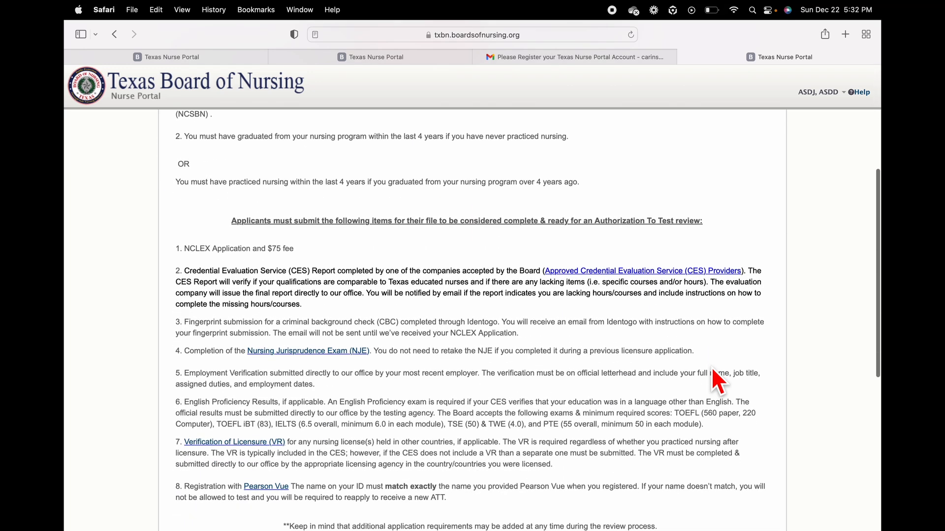
scroll(711, 367, down, 5)
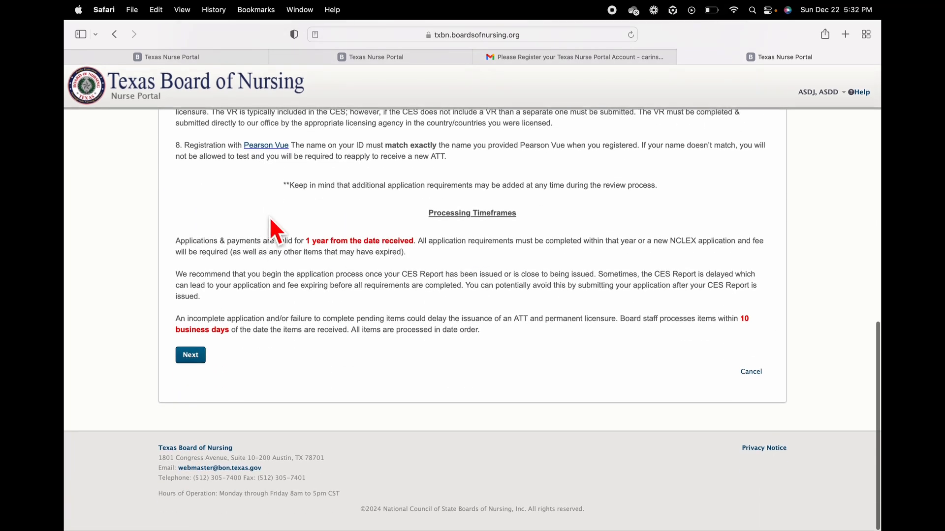
Step: Move past the instructions, save the license type, and keep Male as gender
click(196, 355)
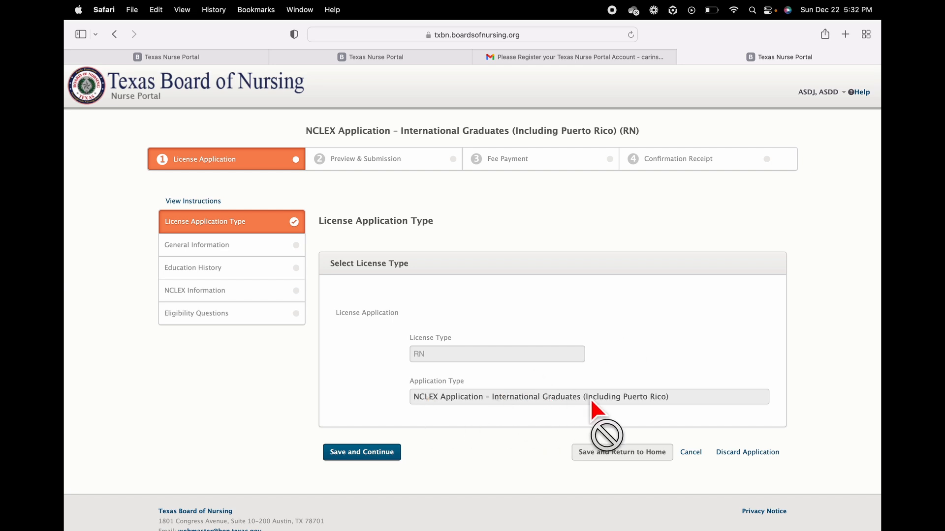
click(375, 456)
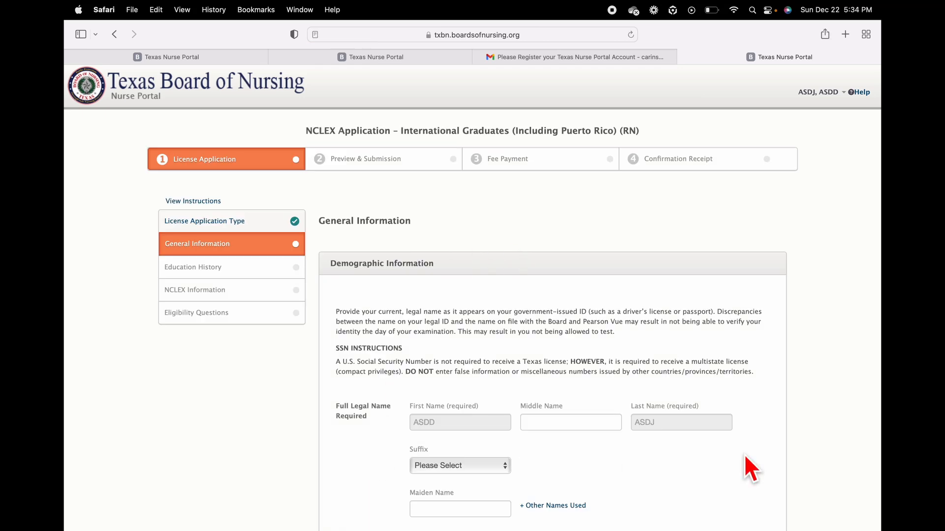
scroll(745, 457, down, 5)
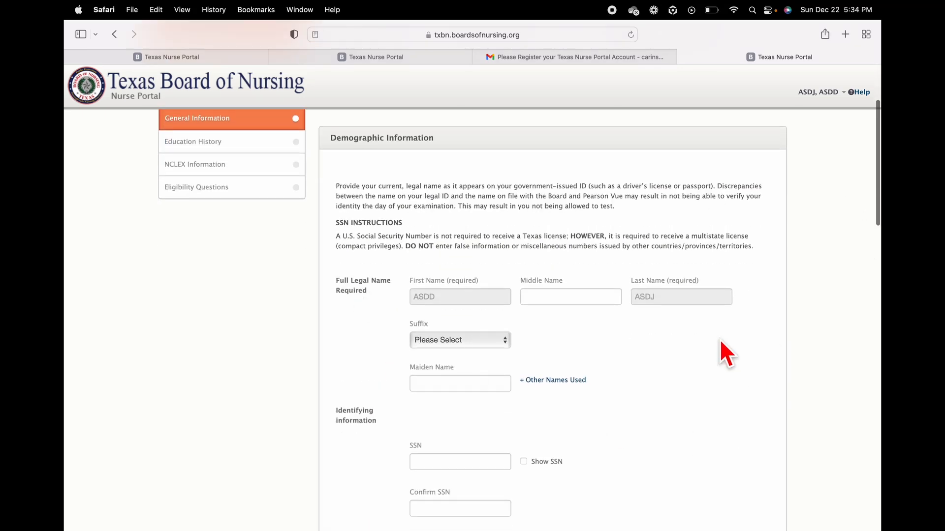
scroll(646, 324, down, 9)
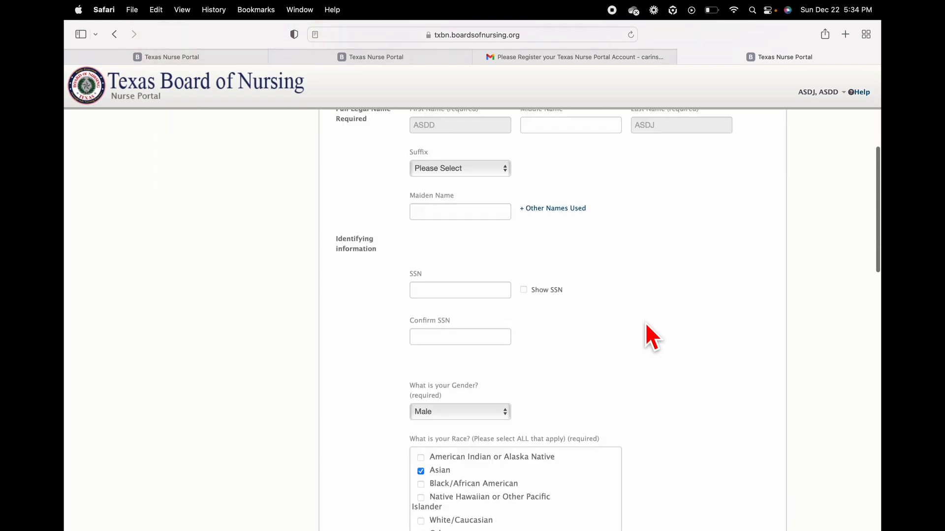
click(459, 358)
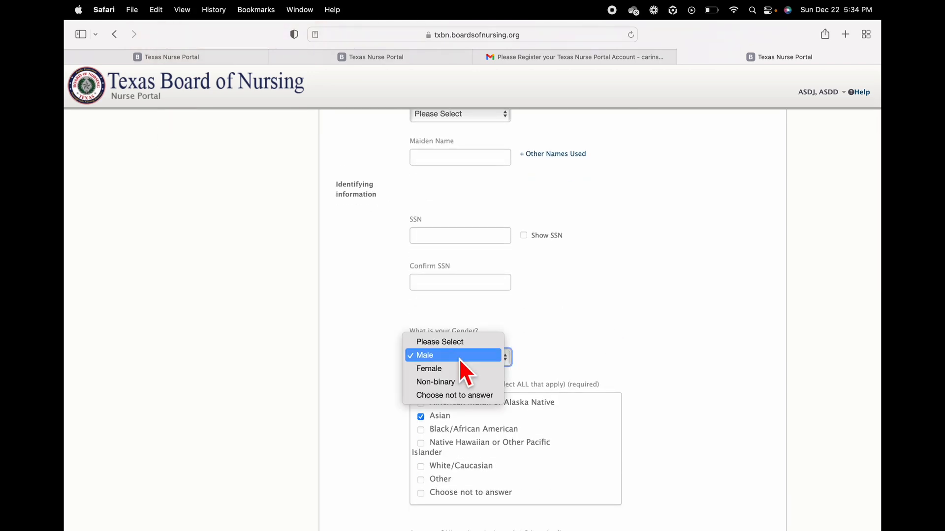
click(459, 355)
Step: Declare a non-compact primary residence with PAKISTAN as the country
scroll(597, 337, down, 3)
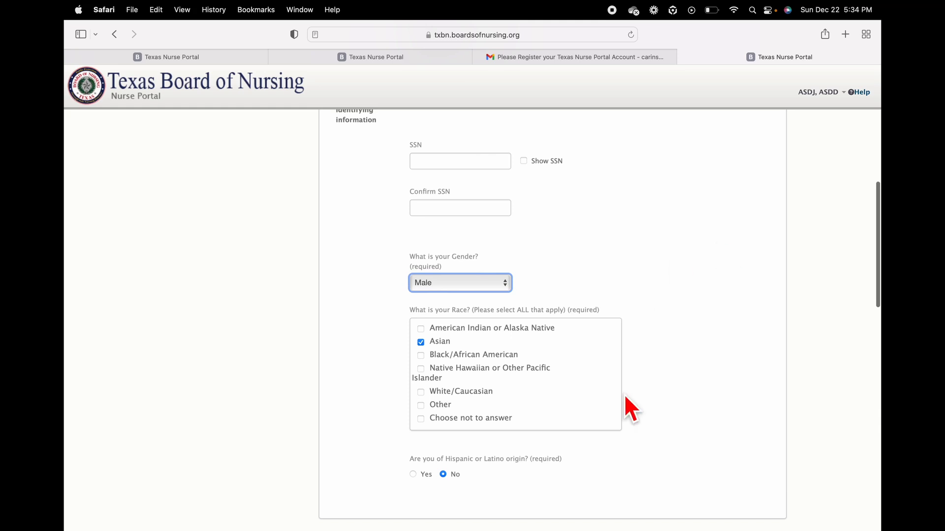
scroll(670, 379, down, 9)
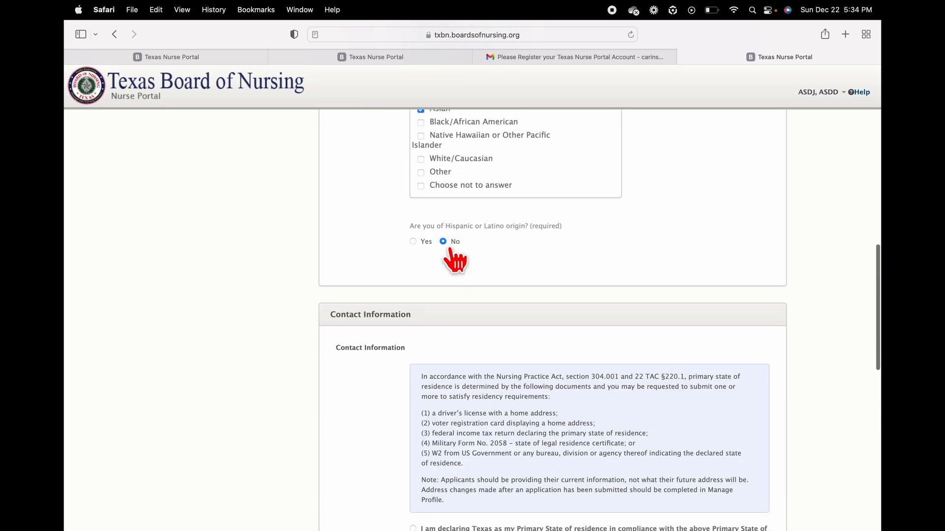
scroll(536, 260, down, 3)
scroll(534, 256, down, 4)
scroll(535, 256, up, 2)
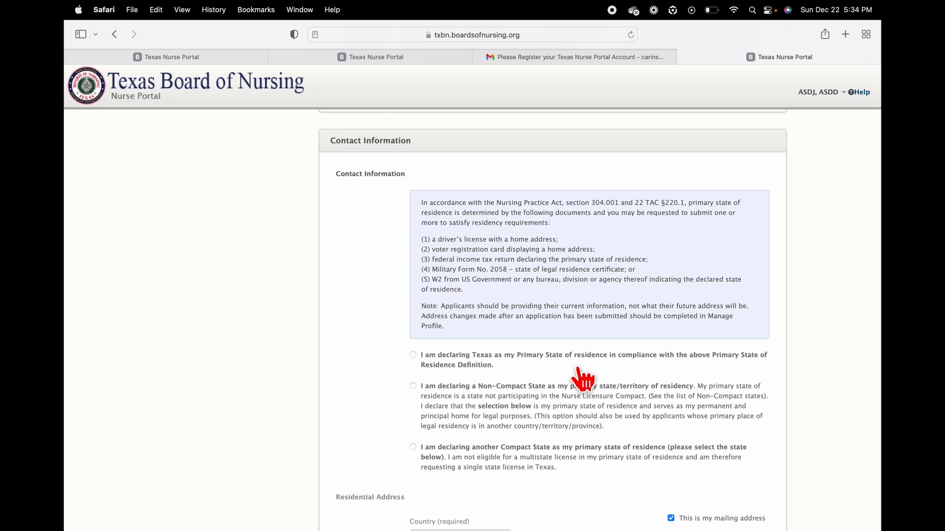
scroll(630, 382, down, 1)
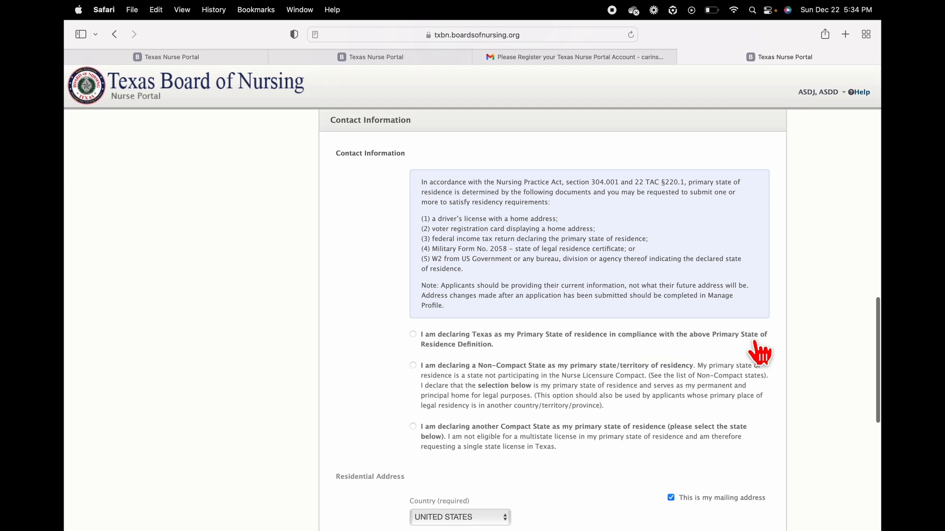
click(412, 366)
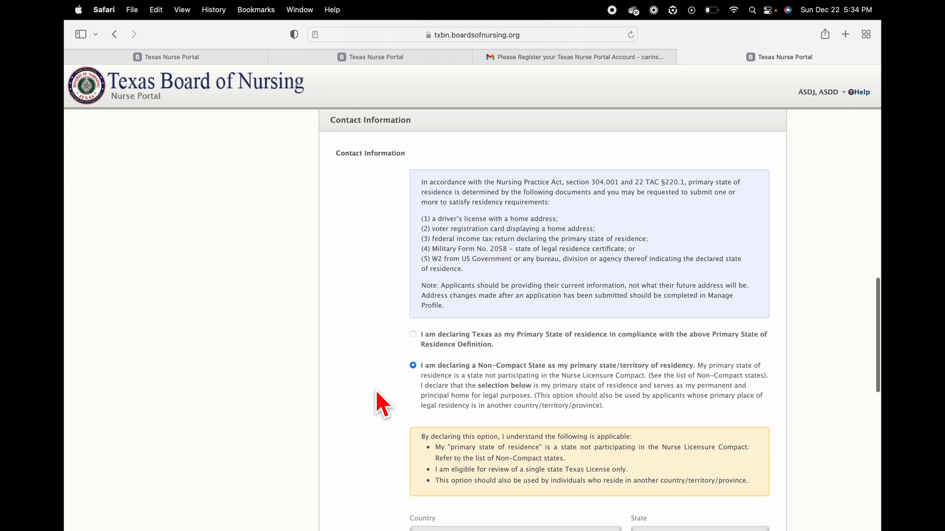
scroll(376, 393, down, 8)
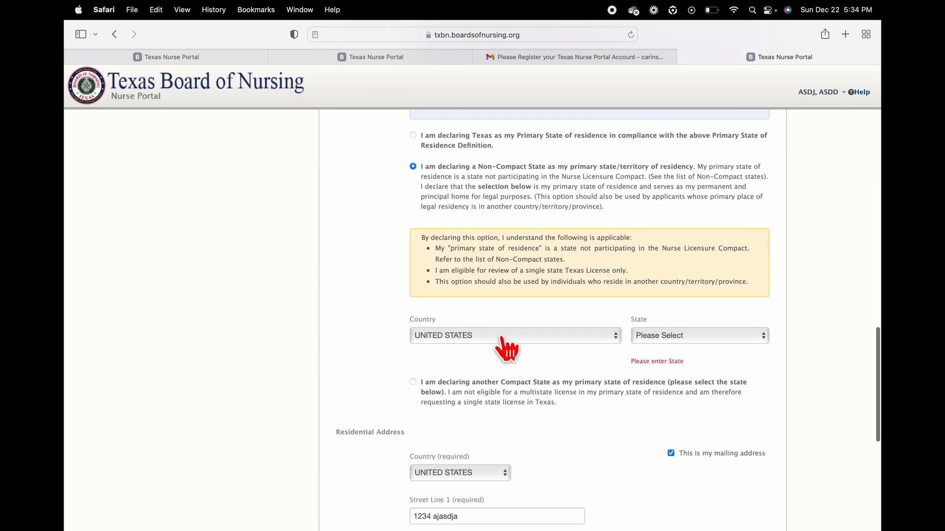
click(501, 338)
key(p)
key(Return)
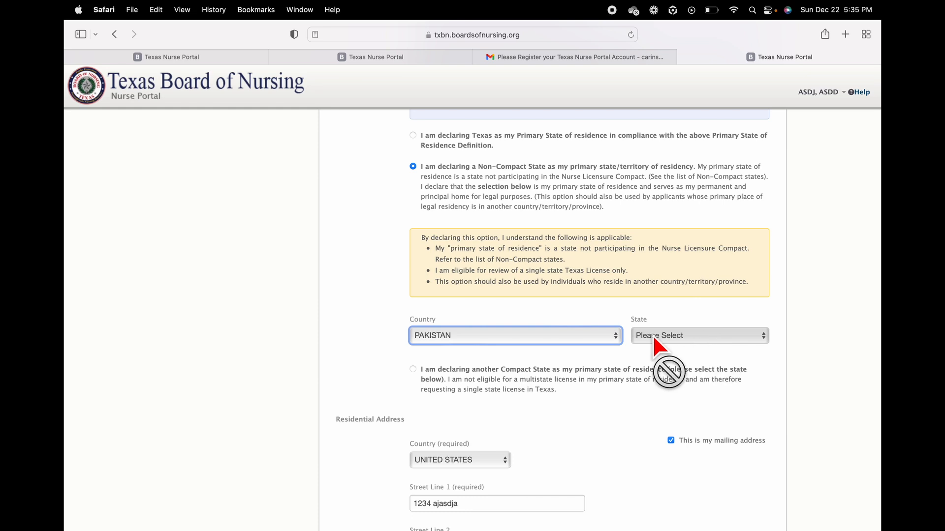
Step: Enter the PAKISTAN residential address: street, city and postal code
scroll(652, 335, down, 4)
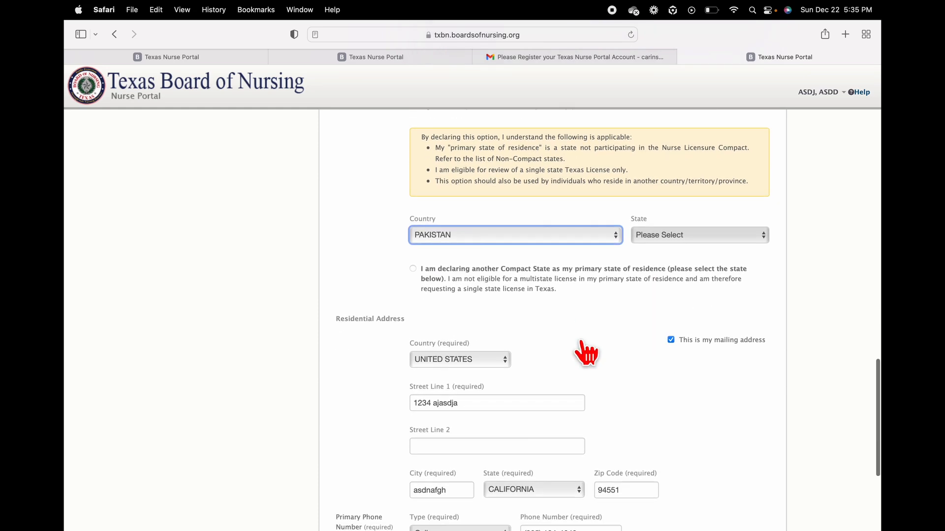
scroll(587, 353, down, 5)
click(463, 246)
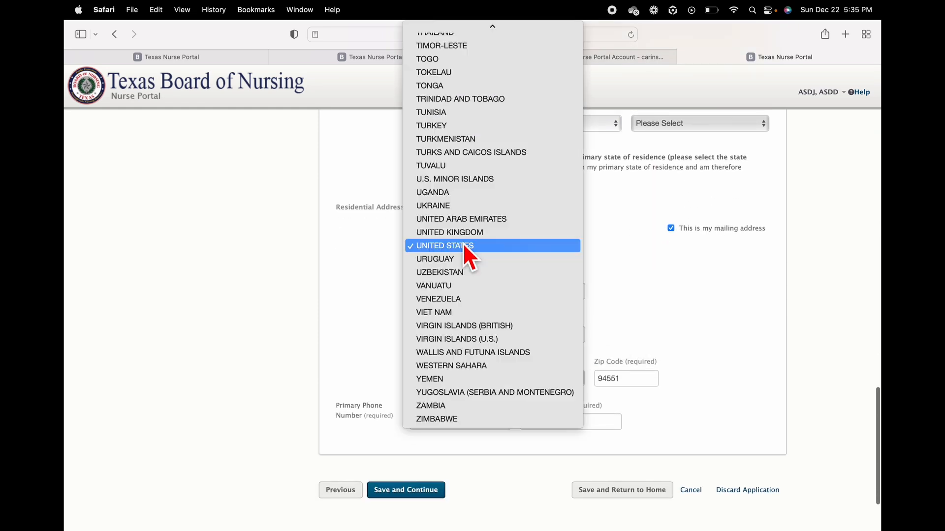
text(pa)
key(Return)
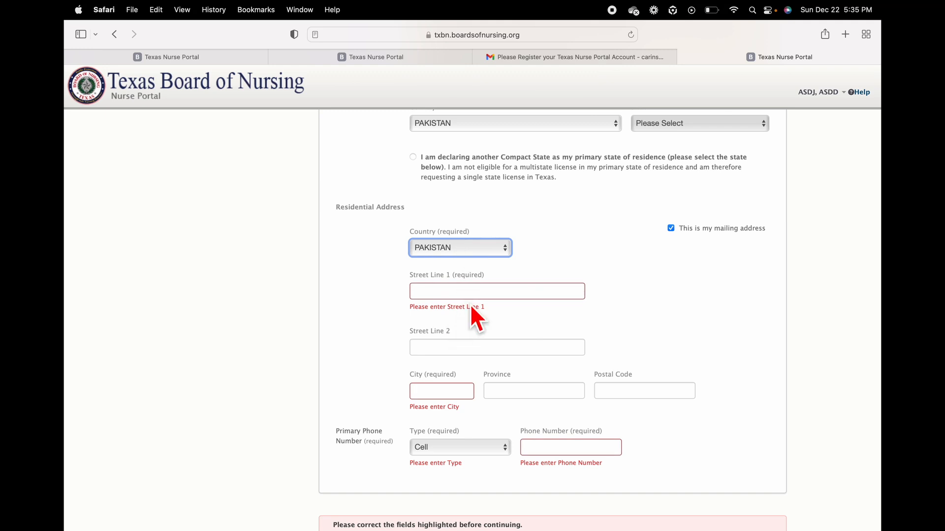
click(474, 294)
text(12351)
click(466, 340)
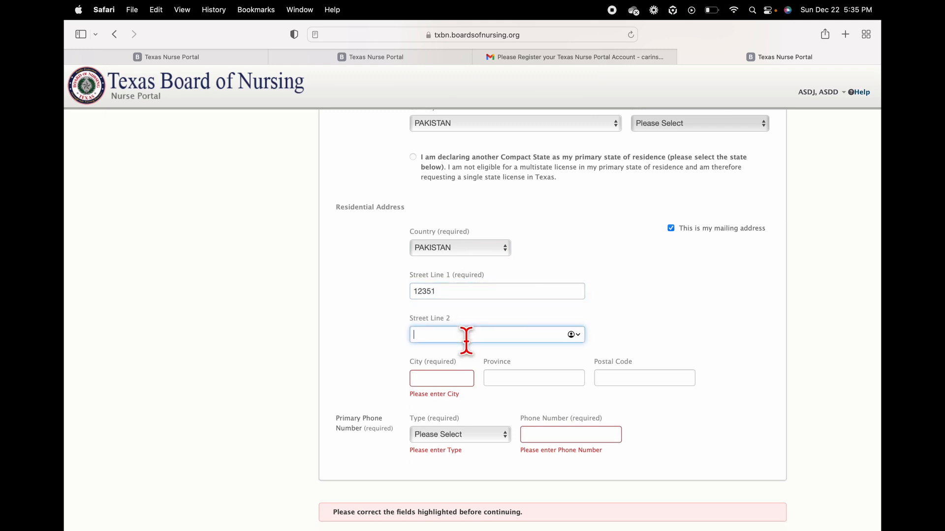
click(480, 292)
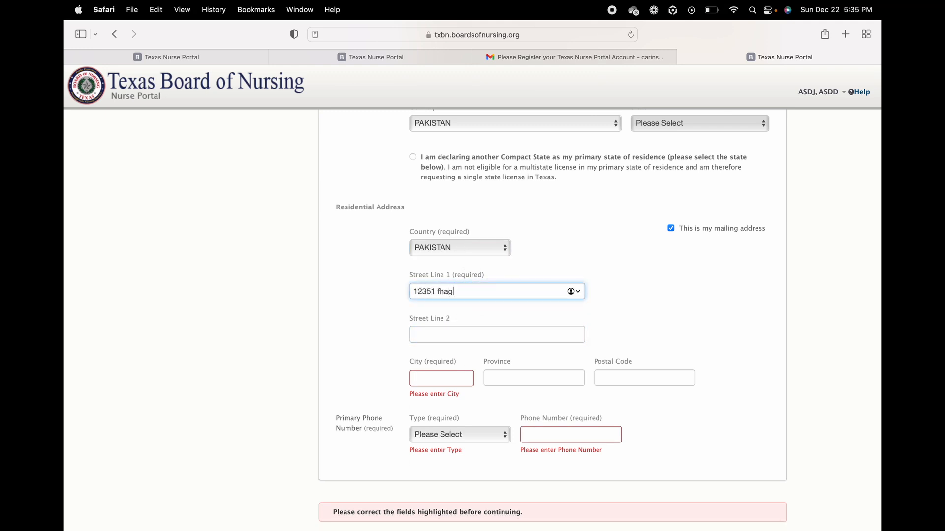
click(430, 379)
text(Karachi)
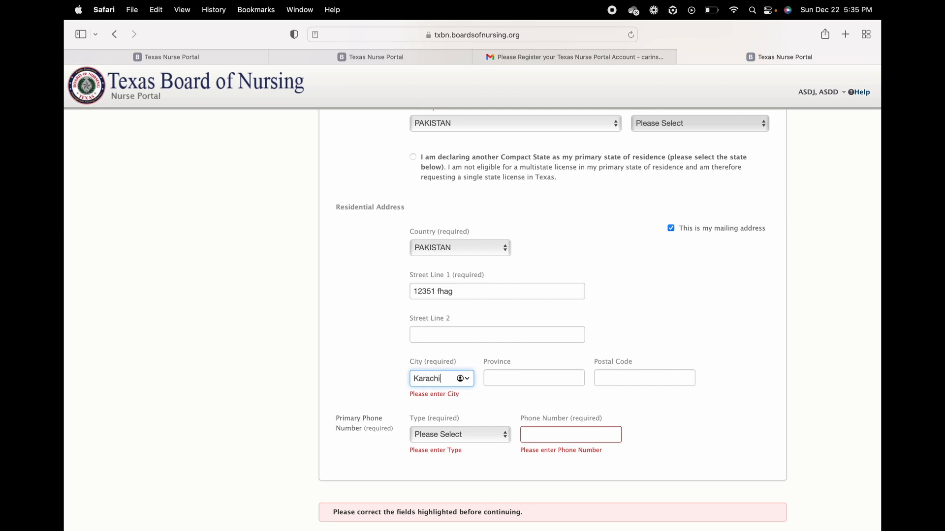
key(Tab)
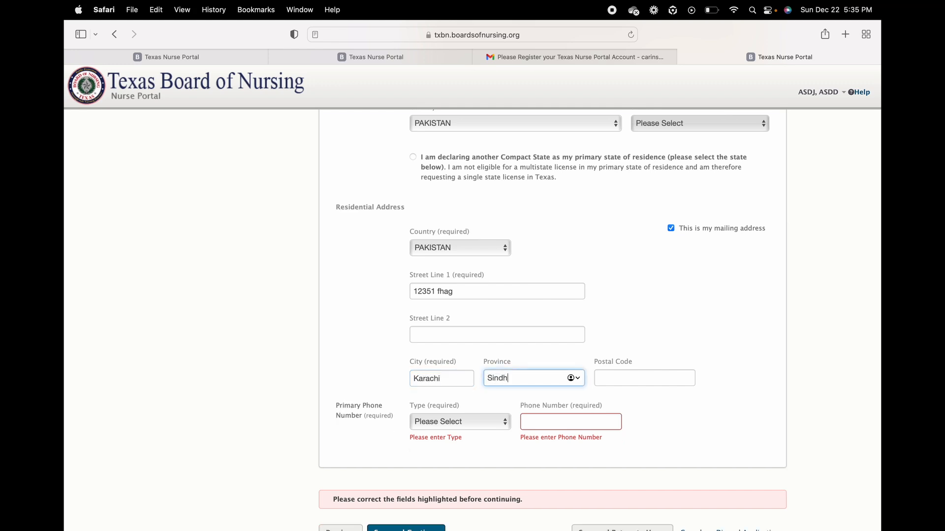
click(629, 375)
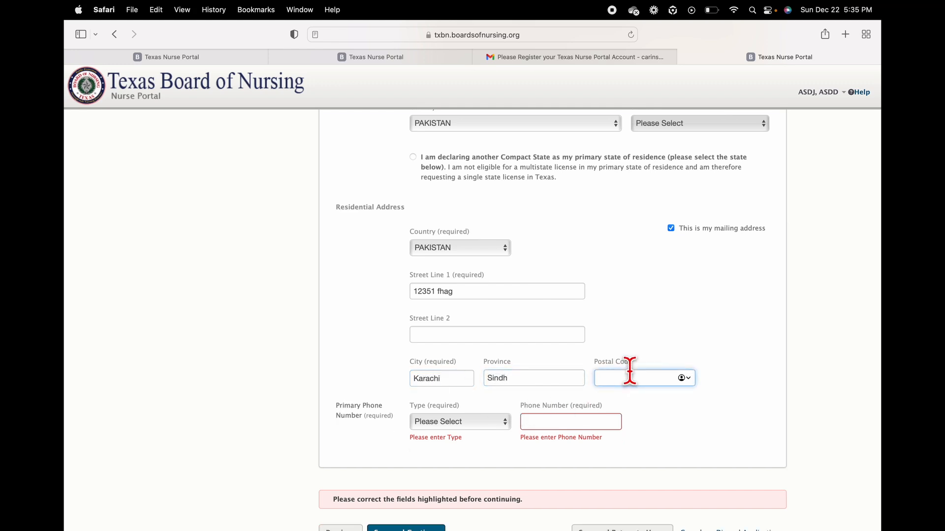
text(75113)
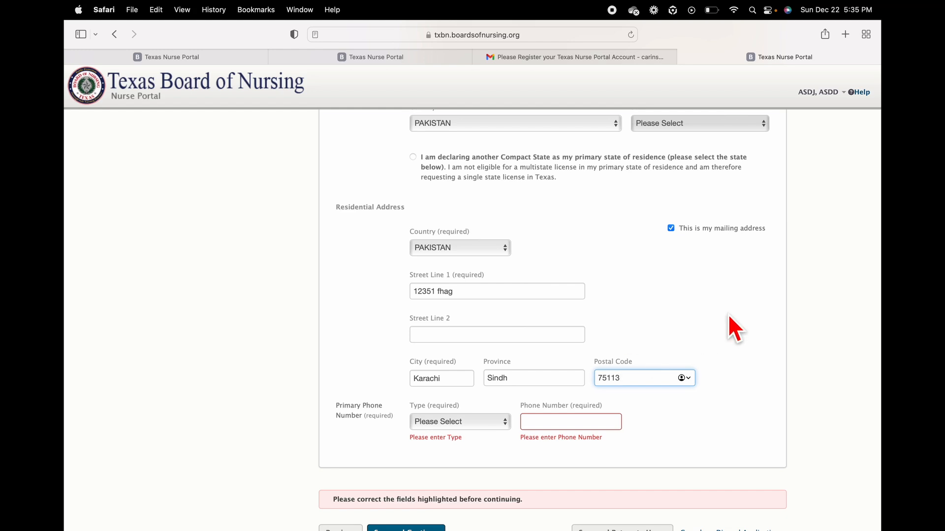
Step: Set the primary phone type to Cell, enter the number, and save and continue
scroll(727, 314, down, 2)
click(469, 367)
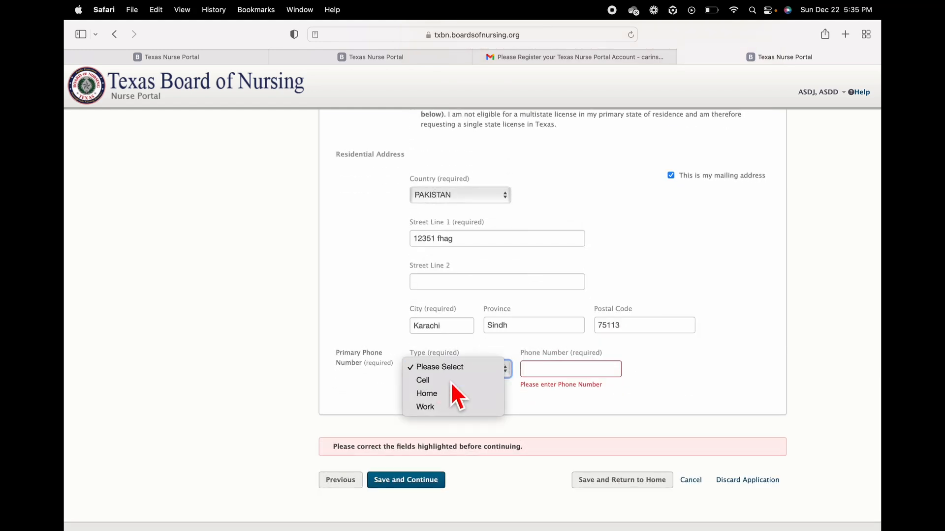
click(451, 381)
key(Tab)
text(345)
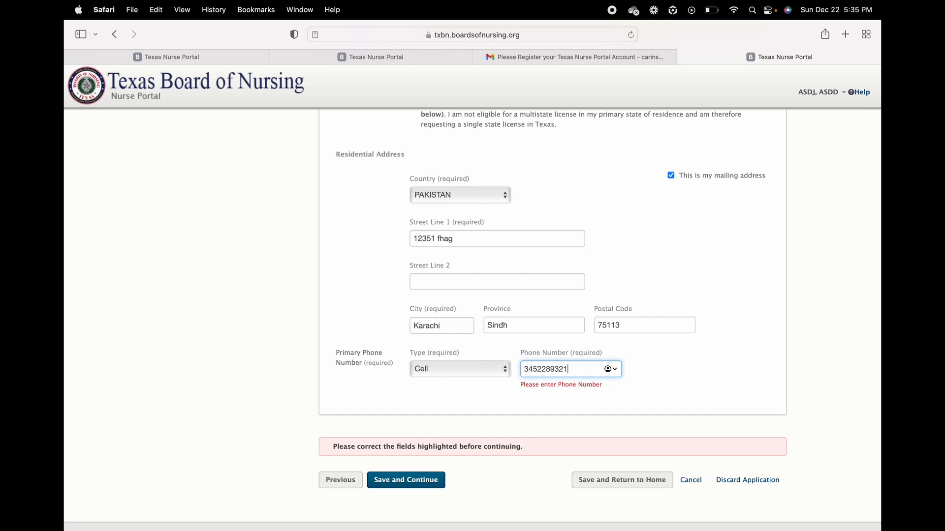
click(427, 483)
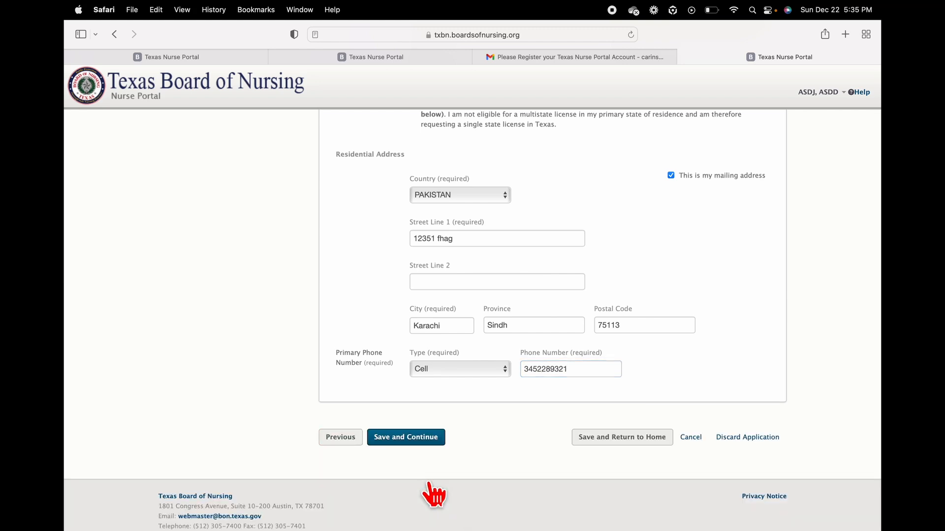
click(426, 440)
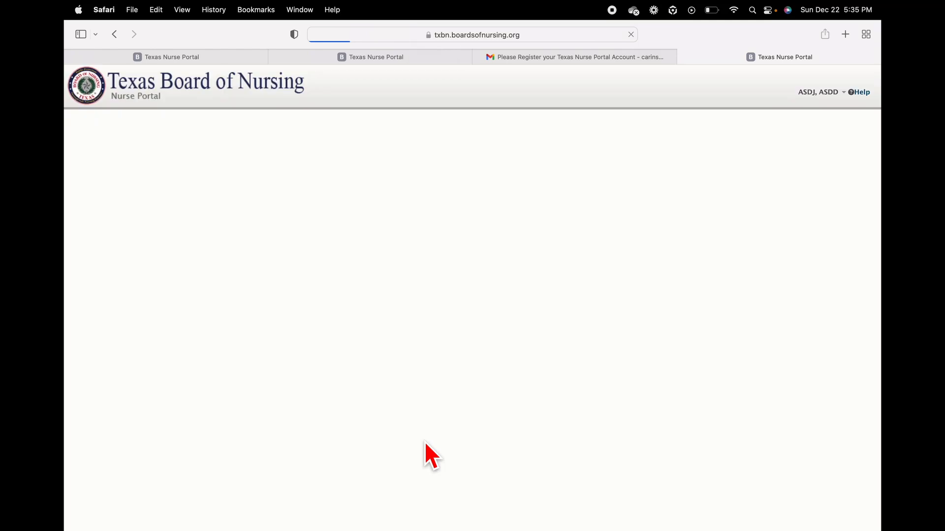
Step: Set education country to PAKISTAN, program type RN, and program name OTHER
scroll(650, 339, down, 3)
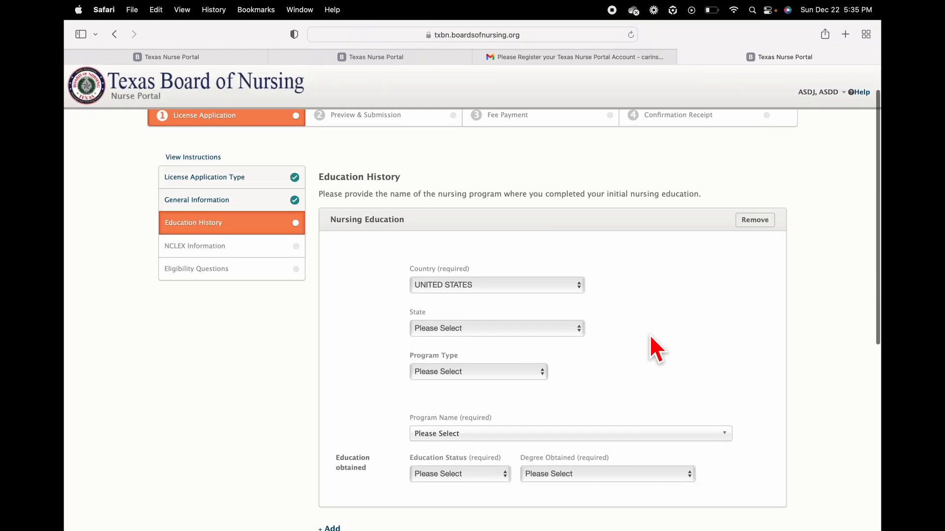
scroll(651, 338, down, 2)
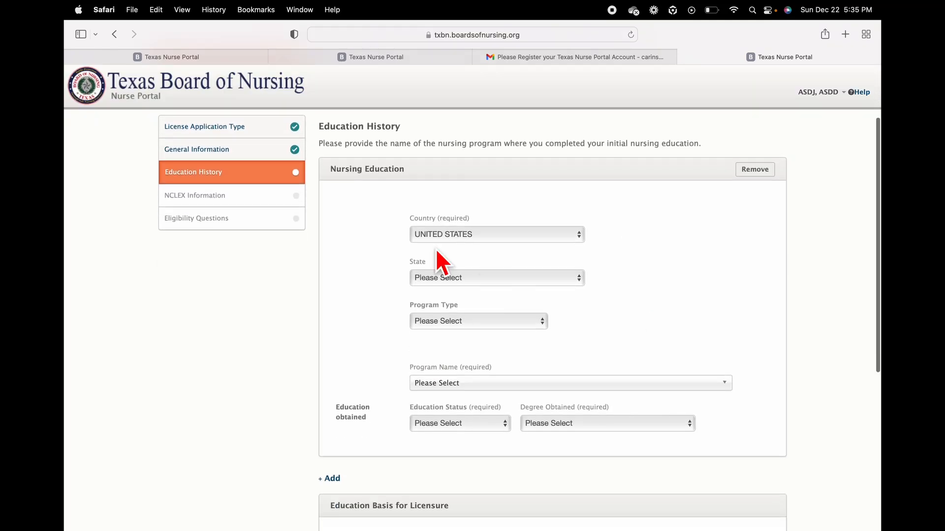
click(548, 237)
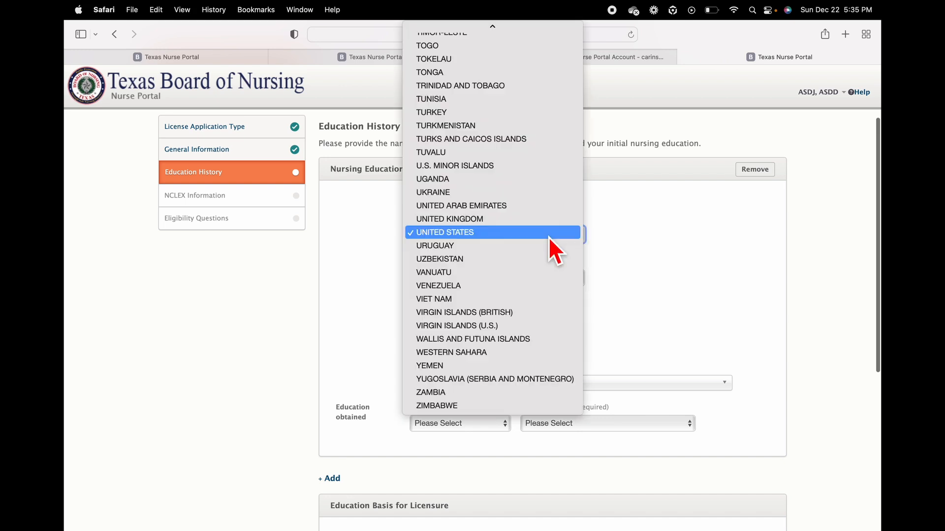
key(p)
key(Escape)
key(p)
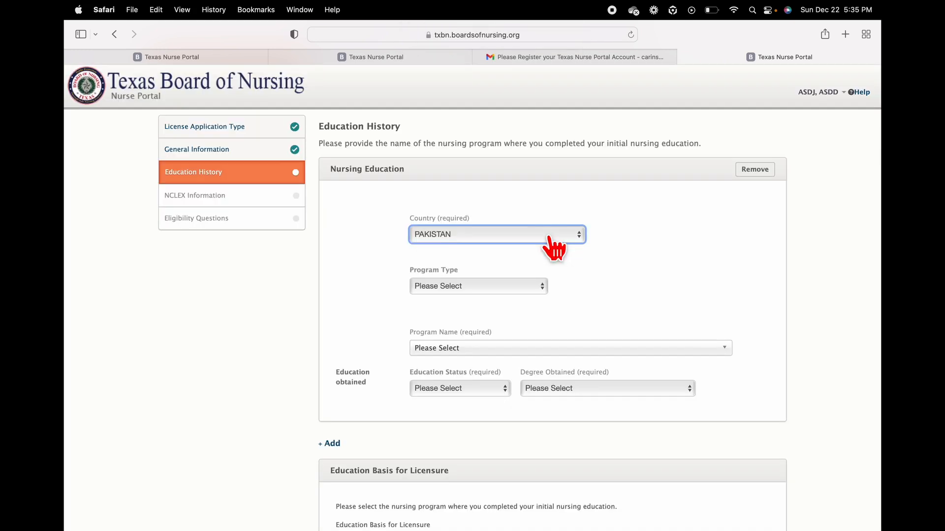
click(485, 285)
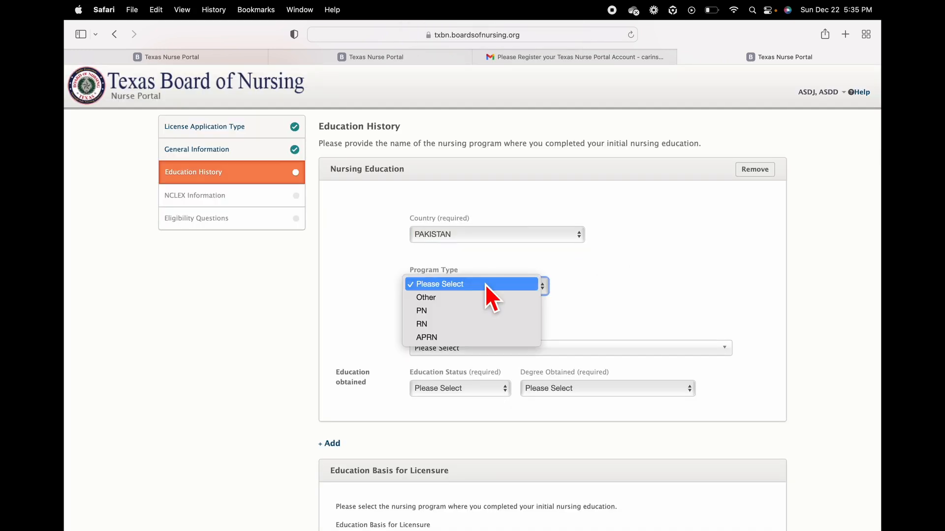
click(449, 324)
scroll(688, 305, down, 2)
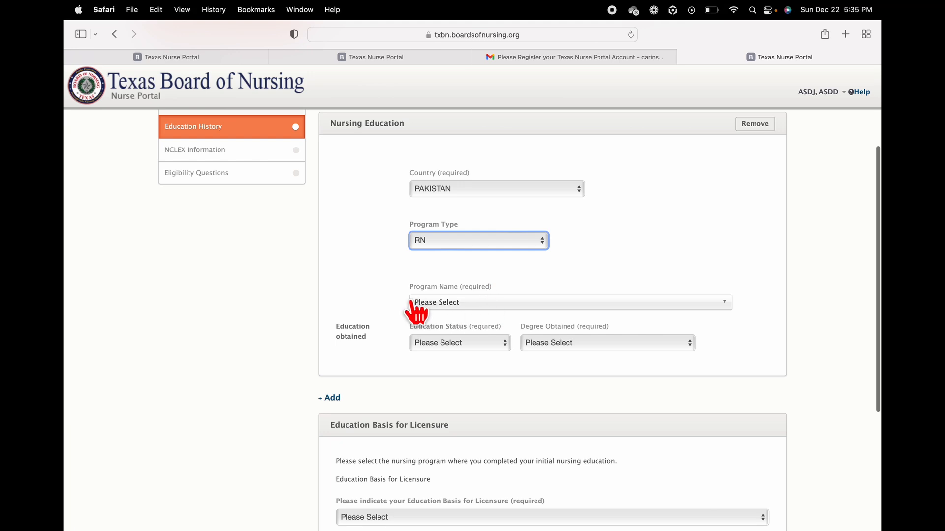
click(495, 309)
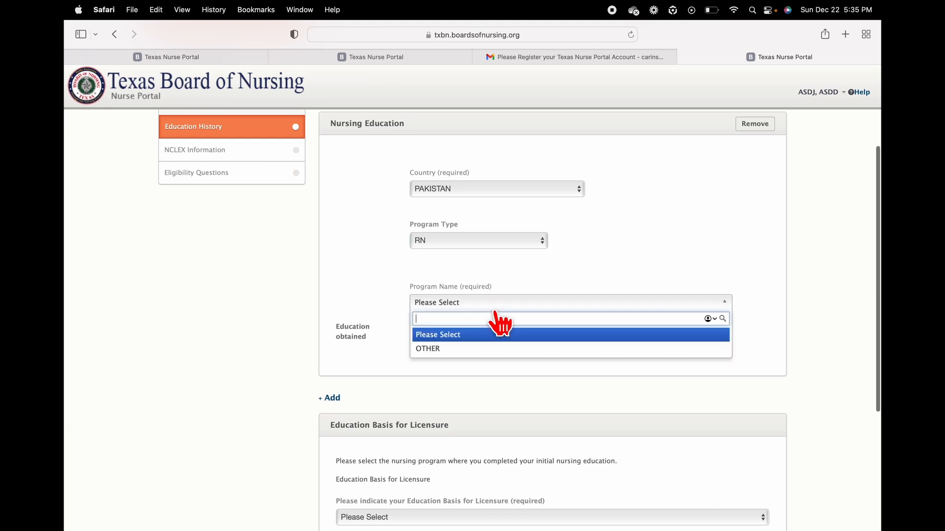
click(467, 349)
Step: Name the program 'Diploma of Nursing' and enter the school's street, Karachi city and postal code
click(514, 284)
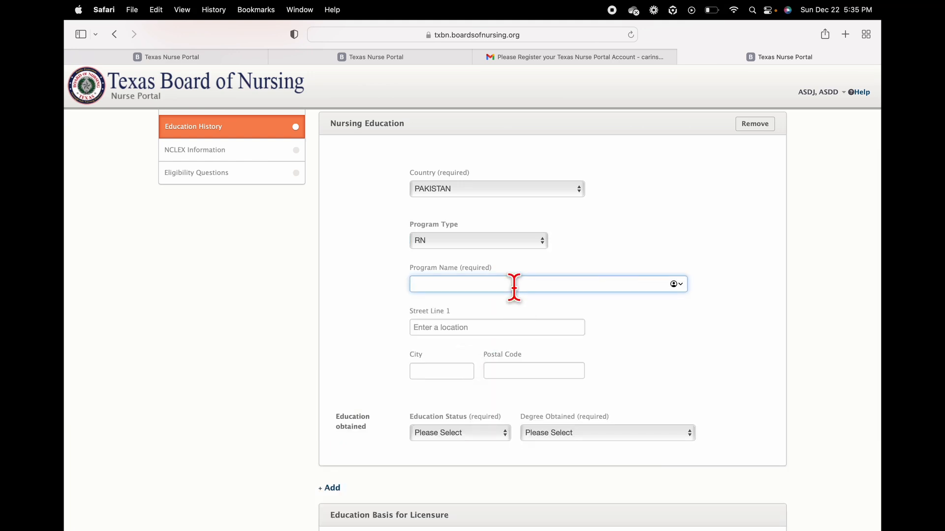
text(Diploma of Nursing)
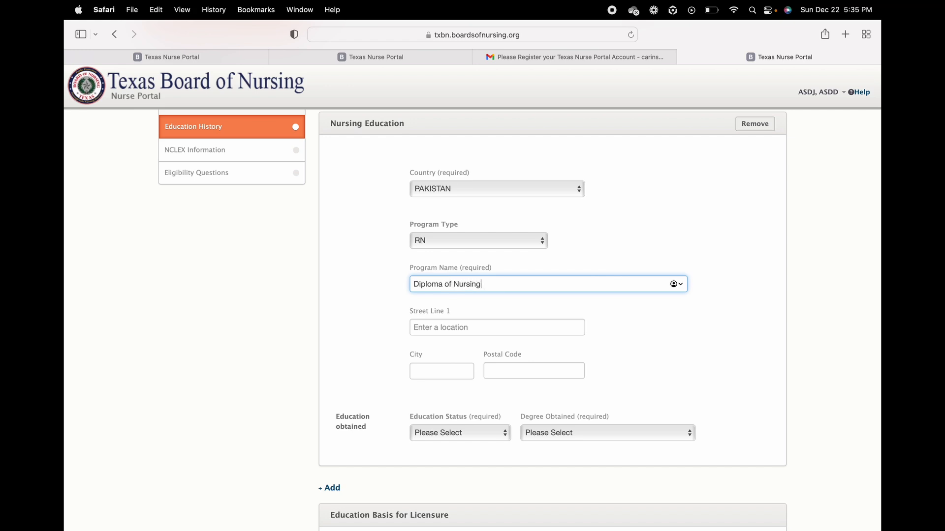
scroll(683, 375, down, 3)
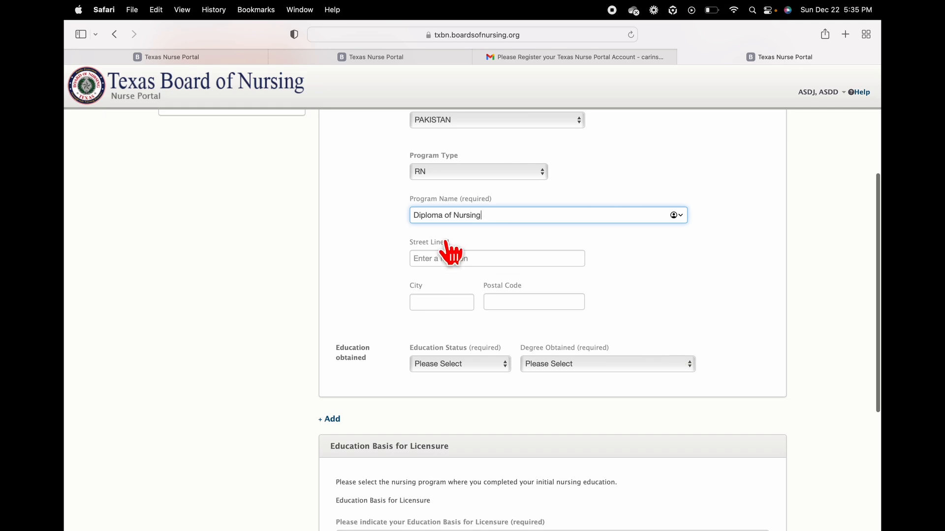
click(443, 258)
text(12414 adssa)
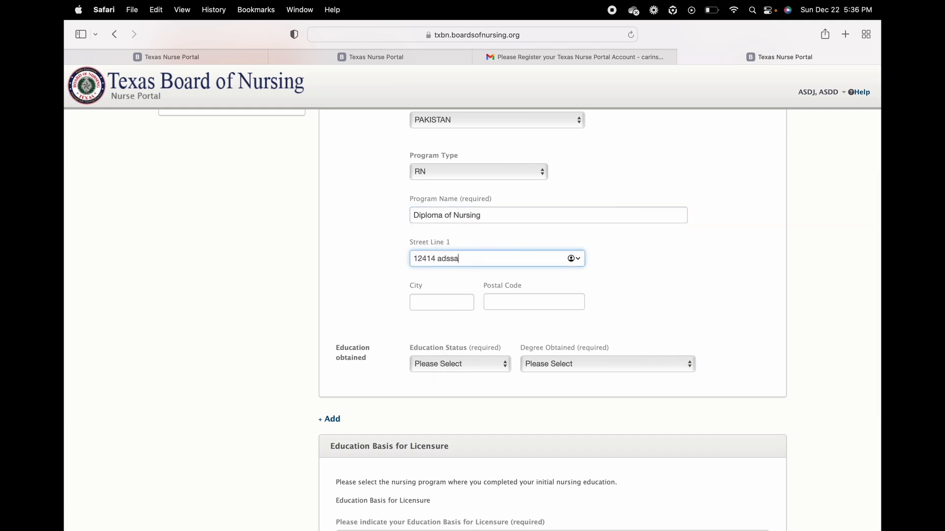
click(452, 302)
text(Karachi)
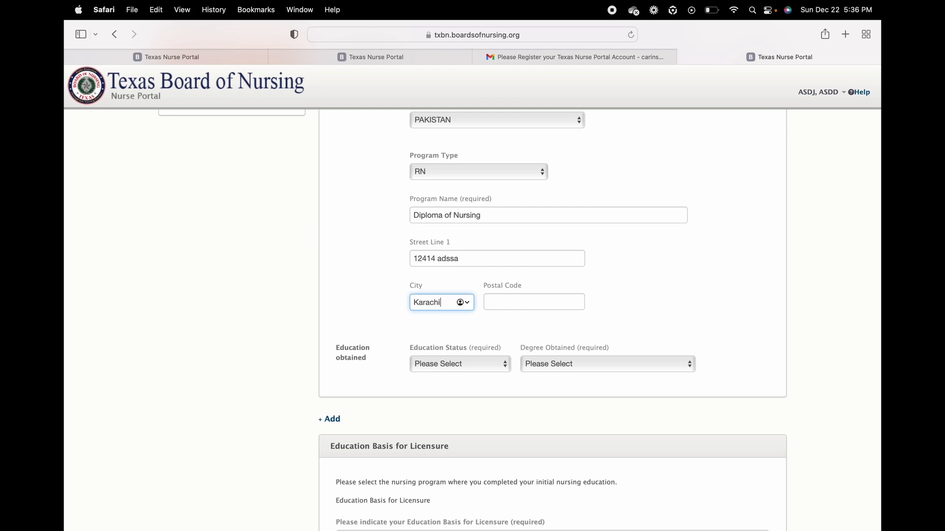
key(Tab)
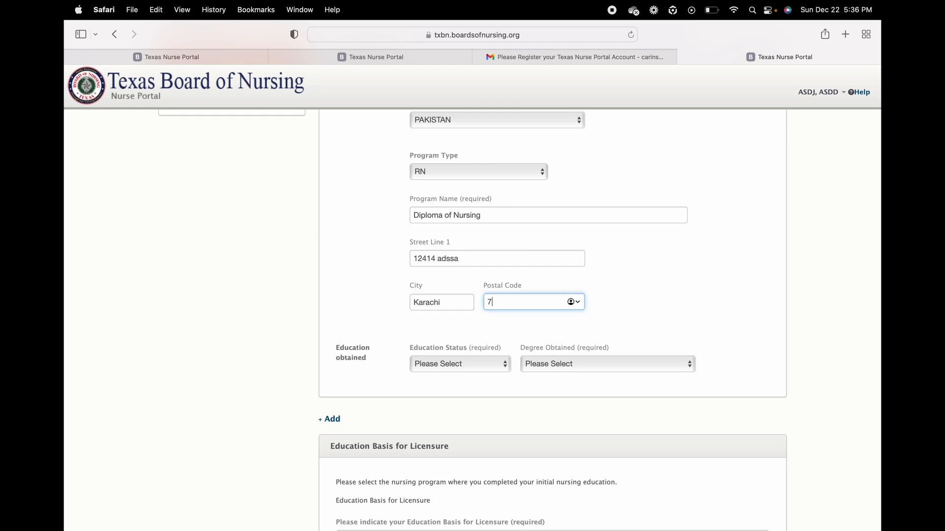
text(745112)
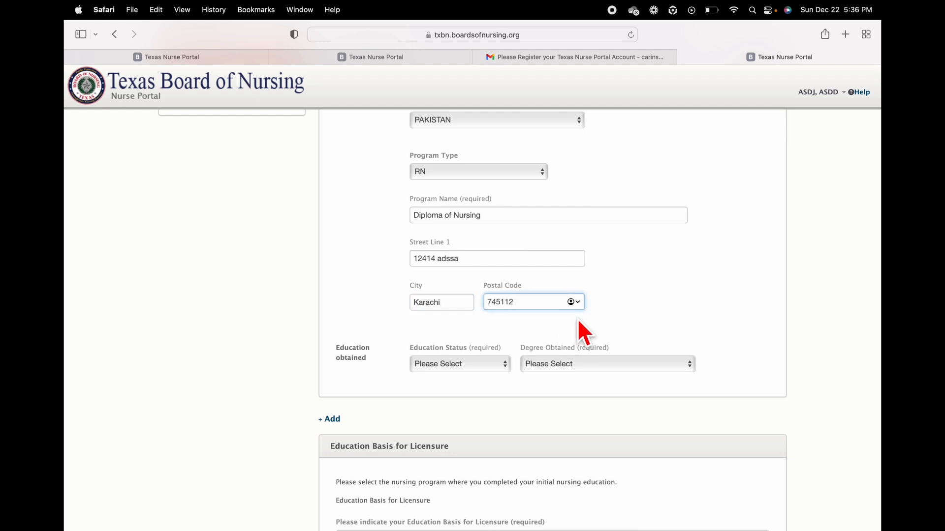
key(BackSpace)
scroll(713, 285, down, 3)
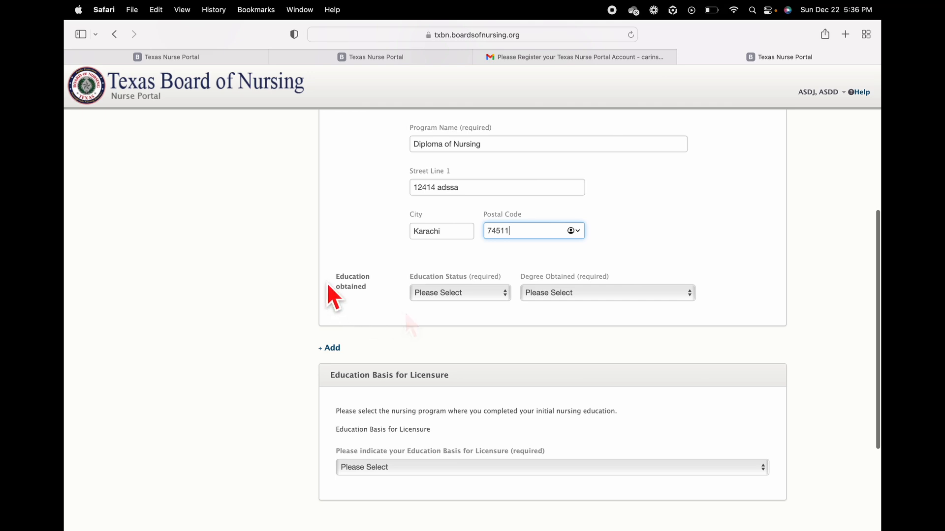
Step: Mark the education status Graduated with degree Diploma-Nursing (RN)
click(491, 299)
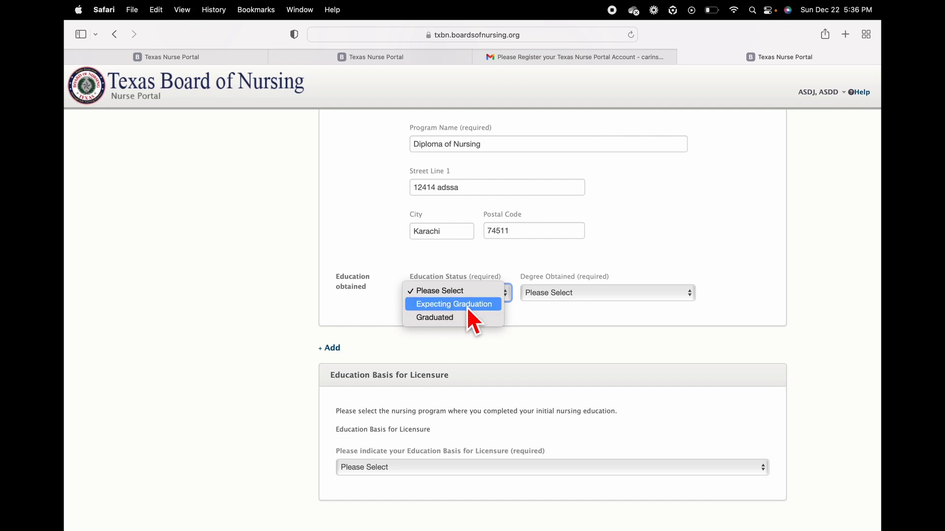
click(452, 316)
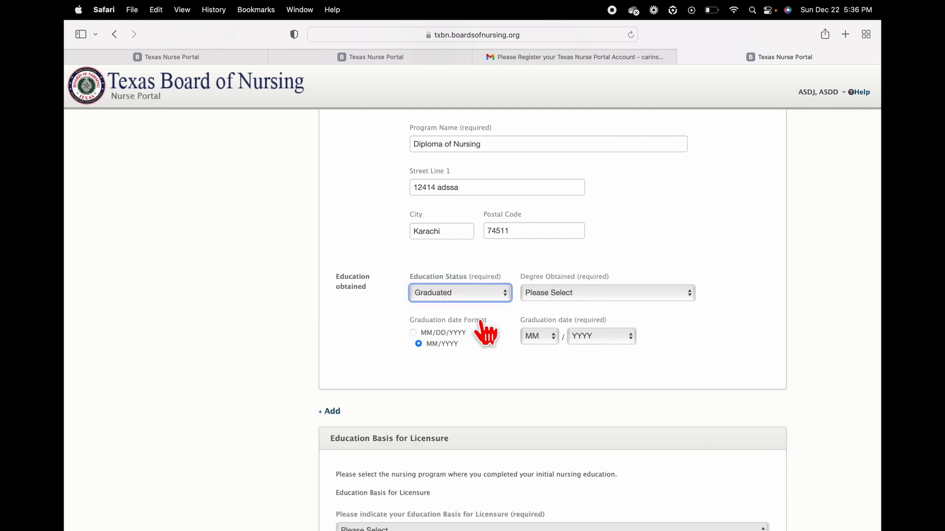
click(585, 294)
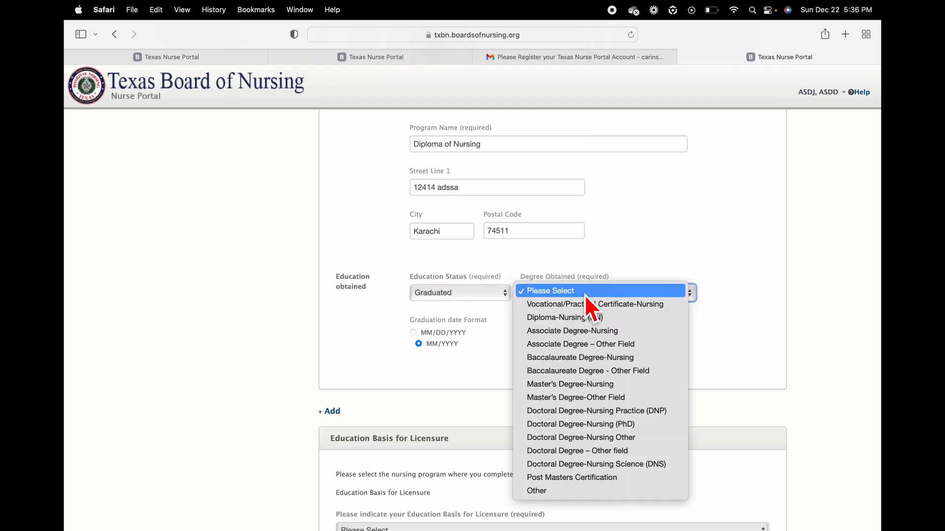
click(610, 317)
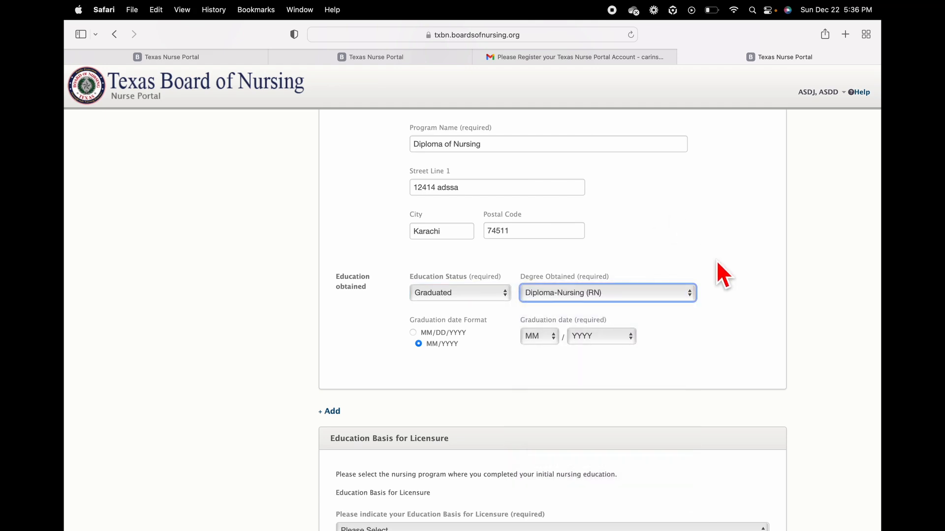
scroll(718, 263, down, 1)
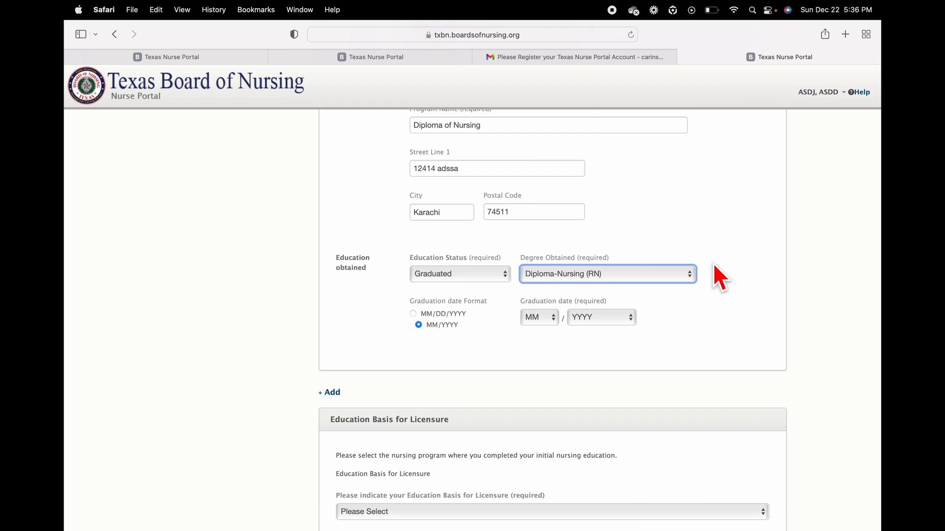
scroll(687, 297, down, 1)
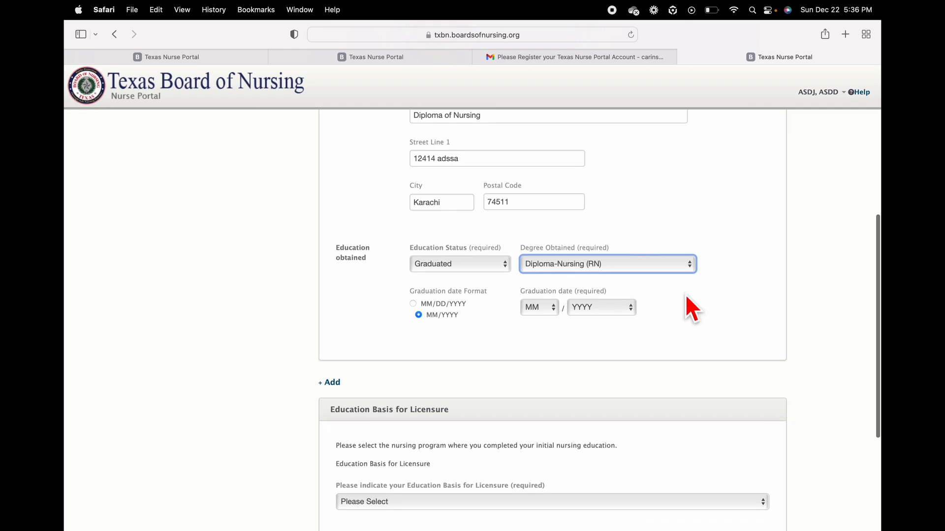
scroll(687, 296, down, 1)
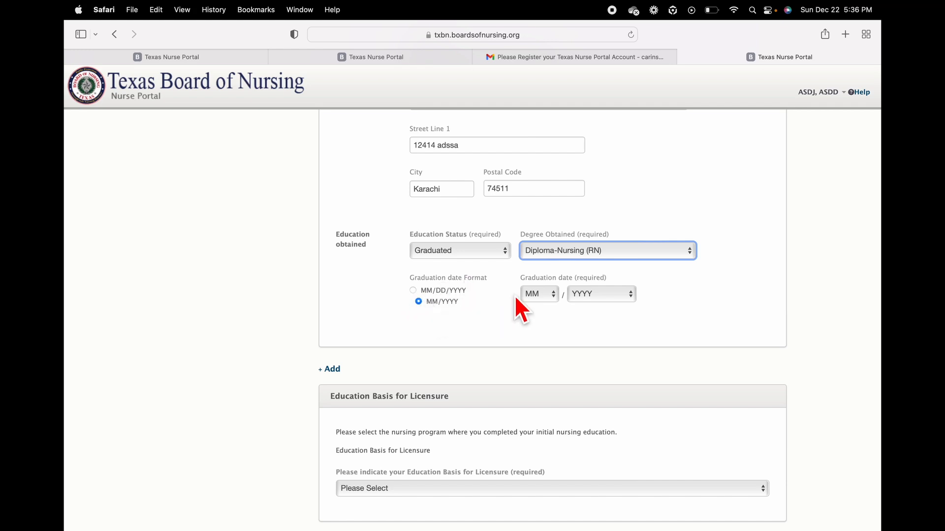
Step: Set graduation date 04/2013 and licensure basis Diploma of Nursing, then save
click(545, 297)
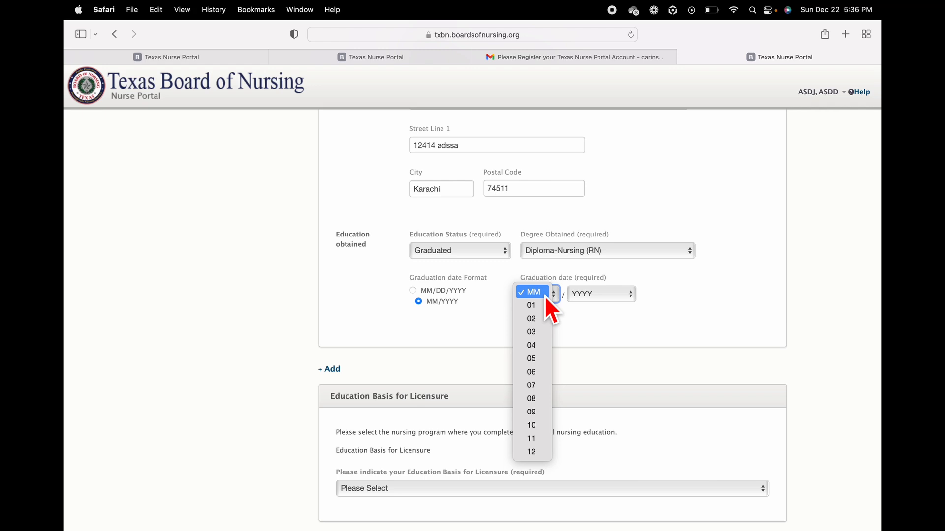
click(536, 348)
click(615, 295)
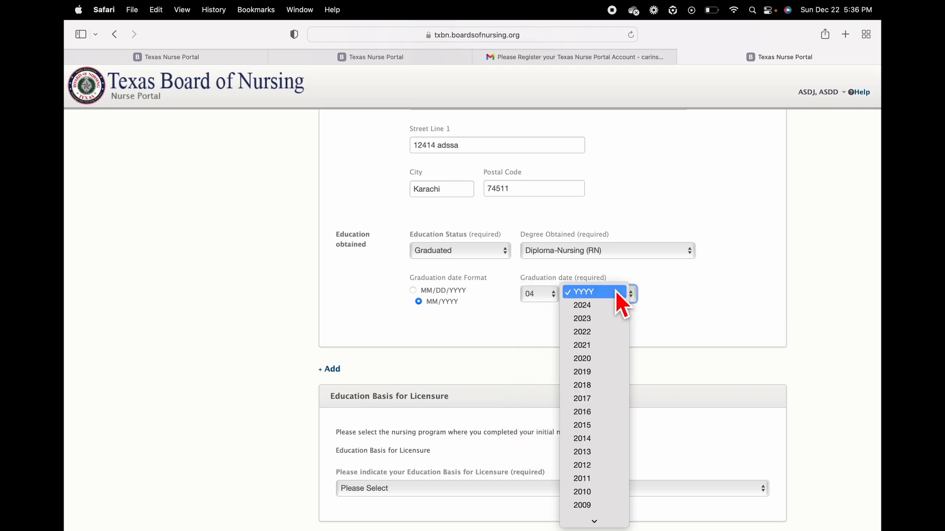
click(603, 450)
scroll(685, 305, down, 5)
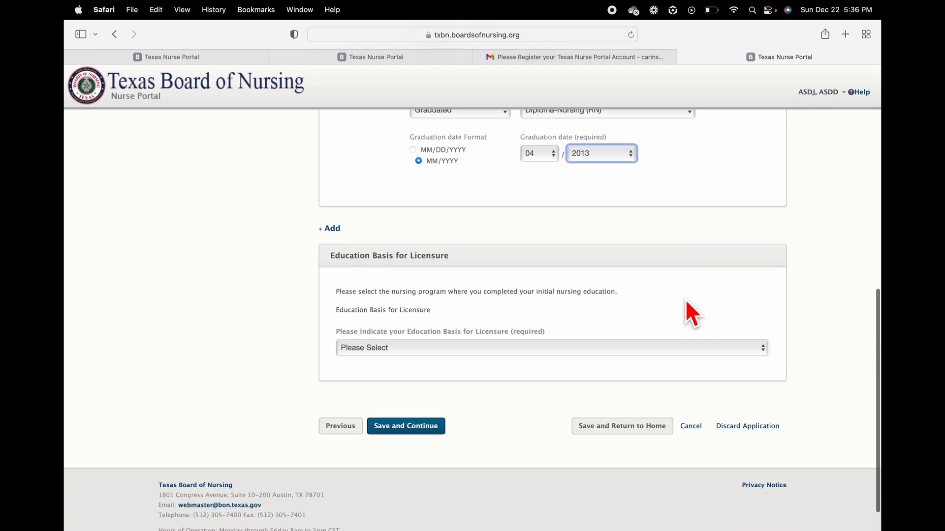
key(Tab)
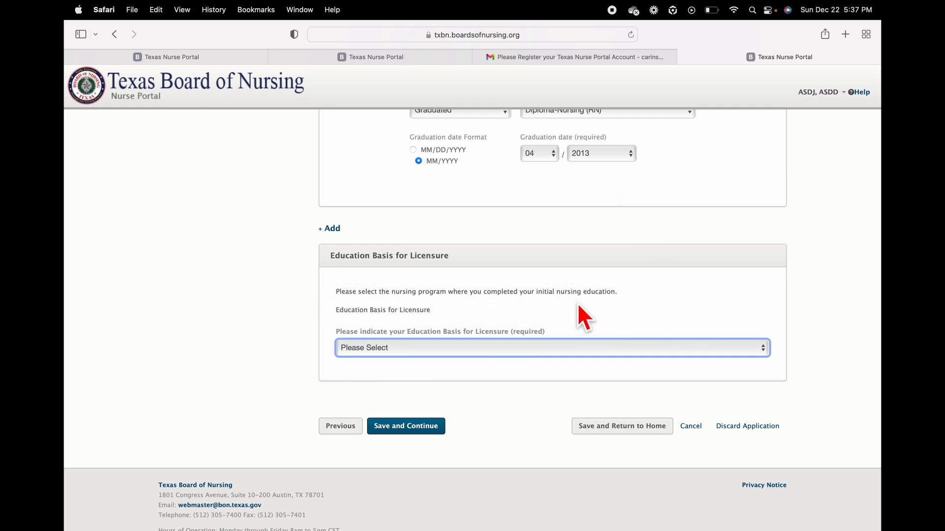
click(507, 351)
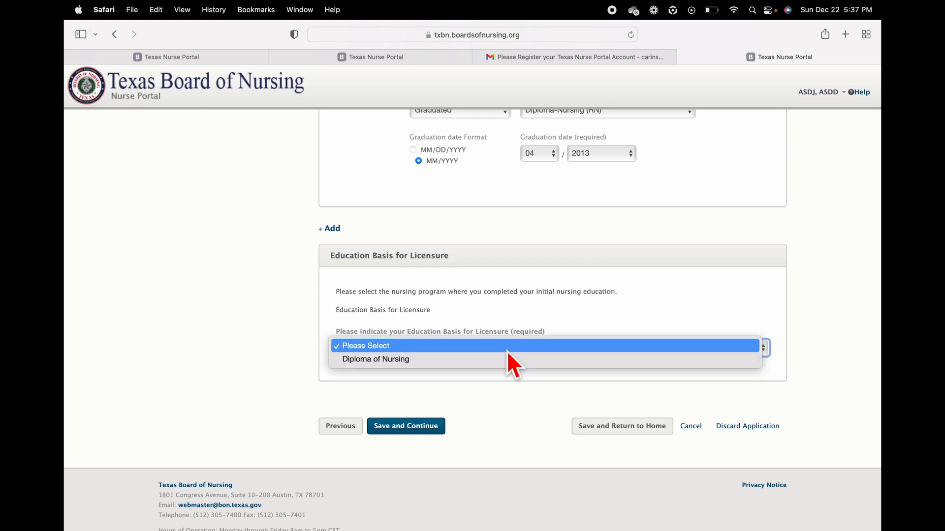
click(483, 358)
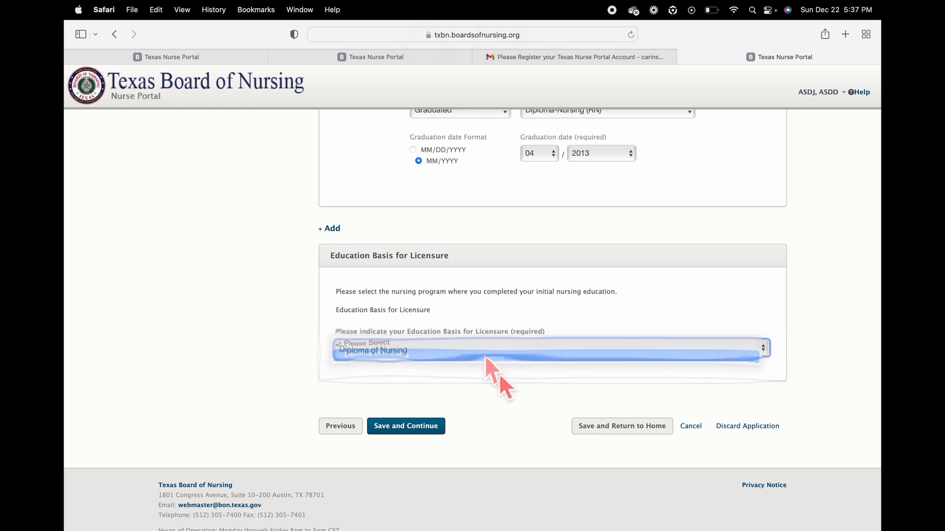
click(427, 428)
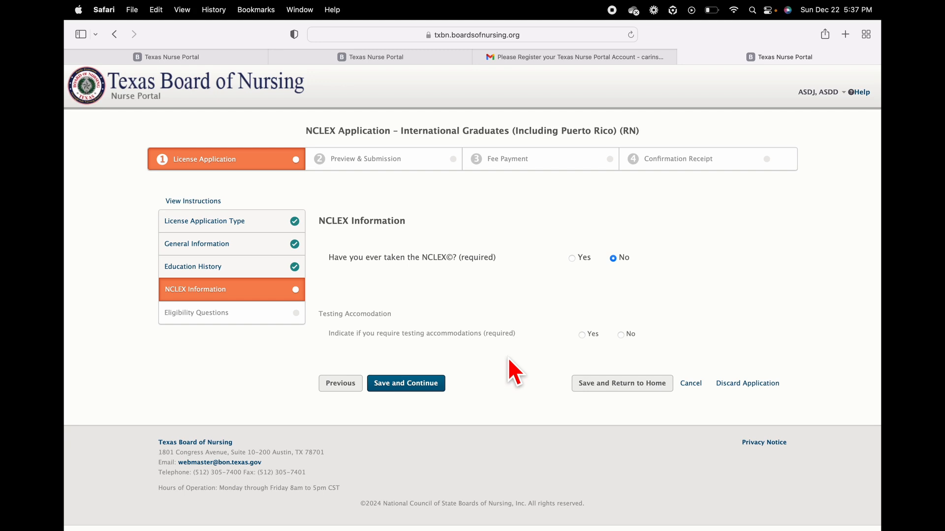
Step: Answer No to testing accommodations and save the NCLEX information
click(620, 335)
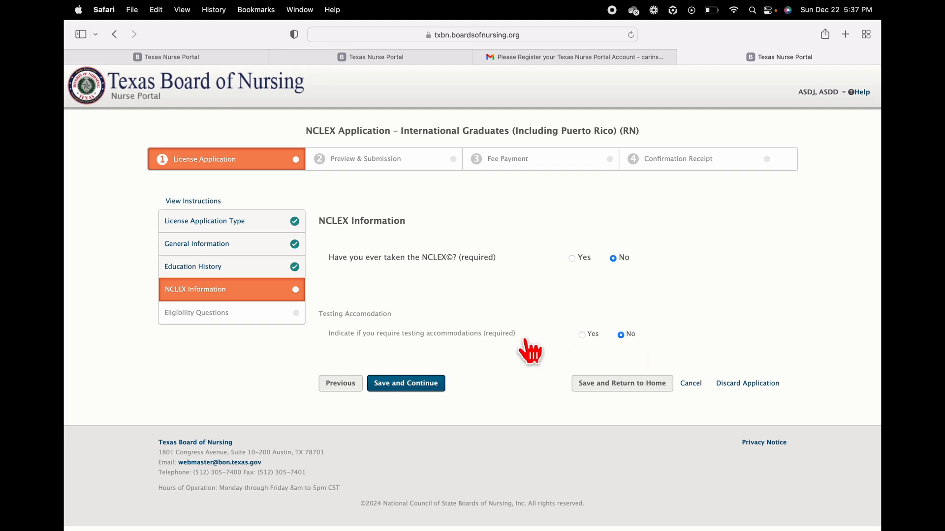
click(427, 383)
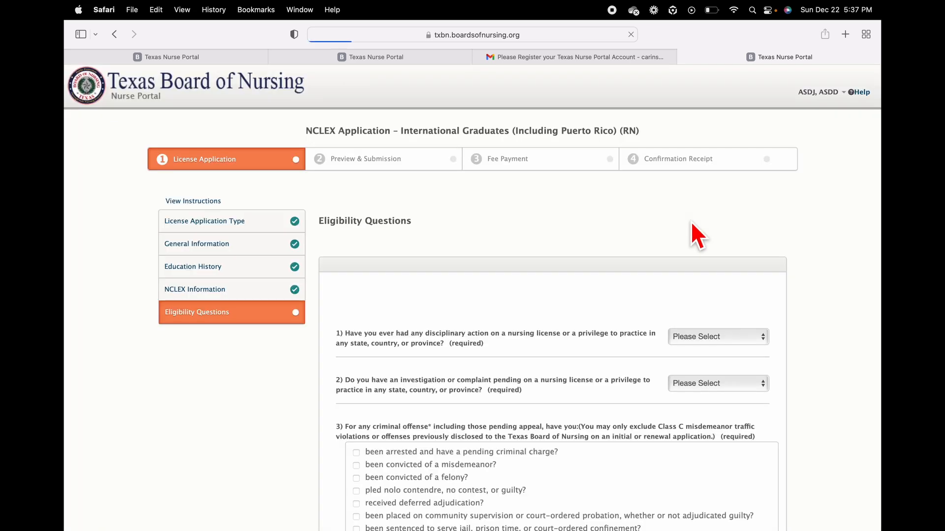
Step: Answer No to questions 1 and 2 and tick 'No, none of the above apply' for question 3
scroll(691, 222, down, 3)
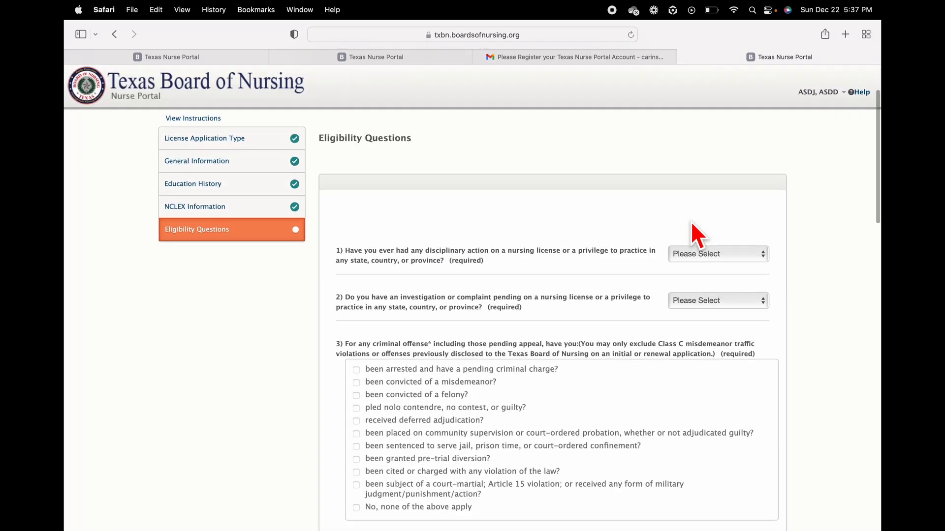
click(696, 248)
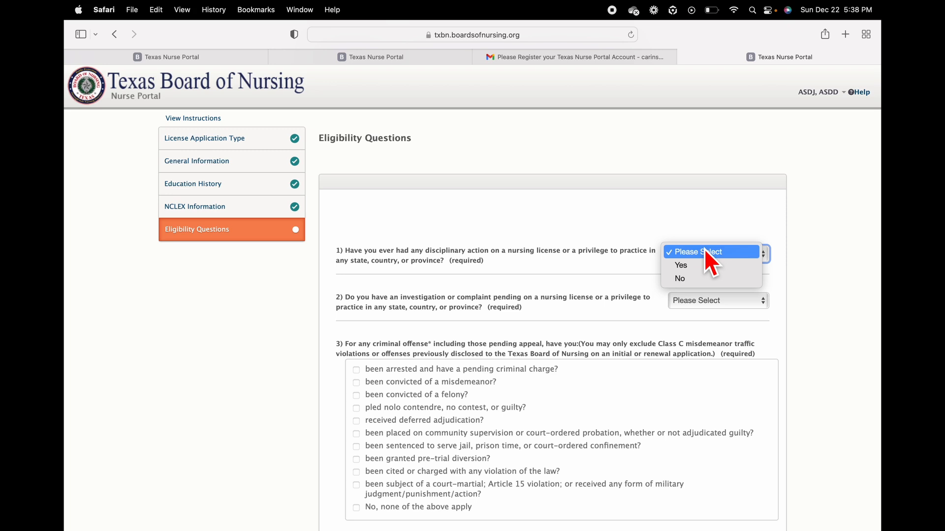
click(693, 279)
click(695, 300)
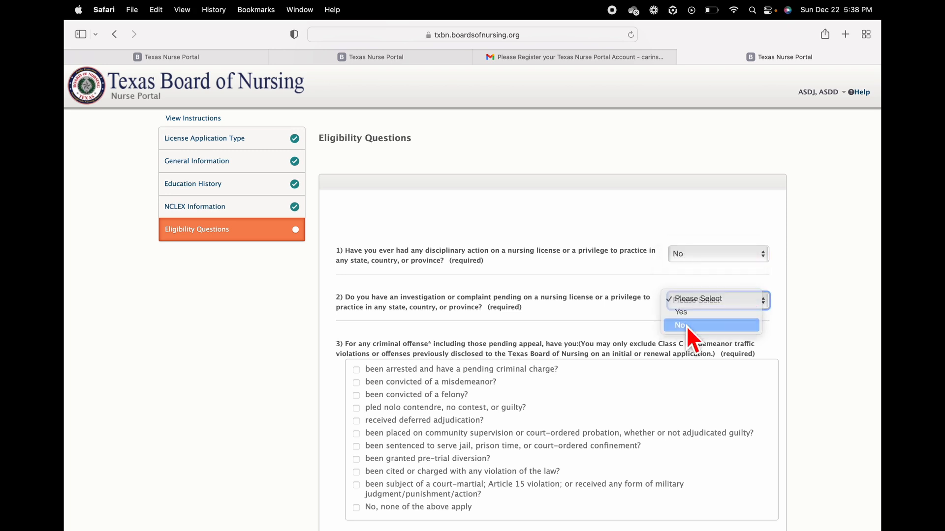
click(686, 326)
scroll(627, 408, down, 1)
scroll(623, 400, down, 4)
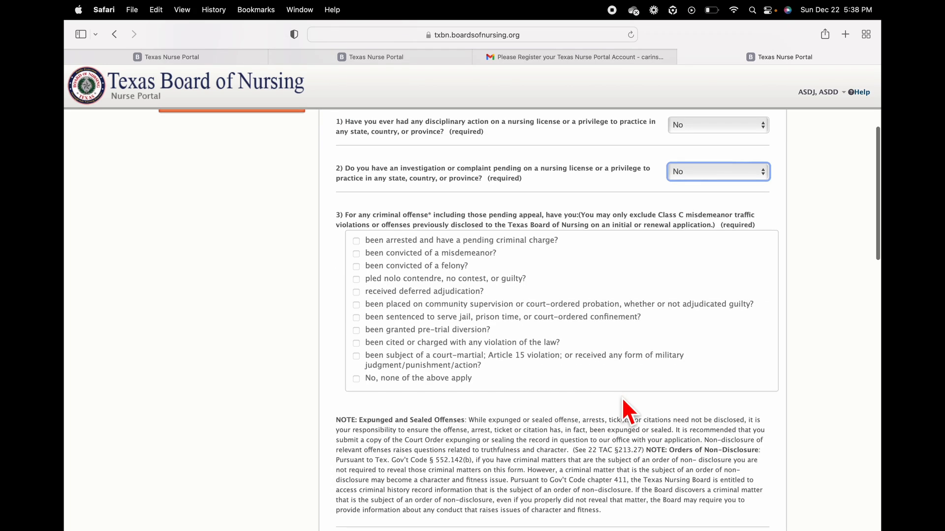
click(357, 380)
scroll(468, 400, down, 10)
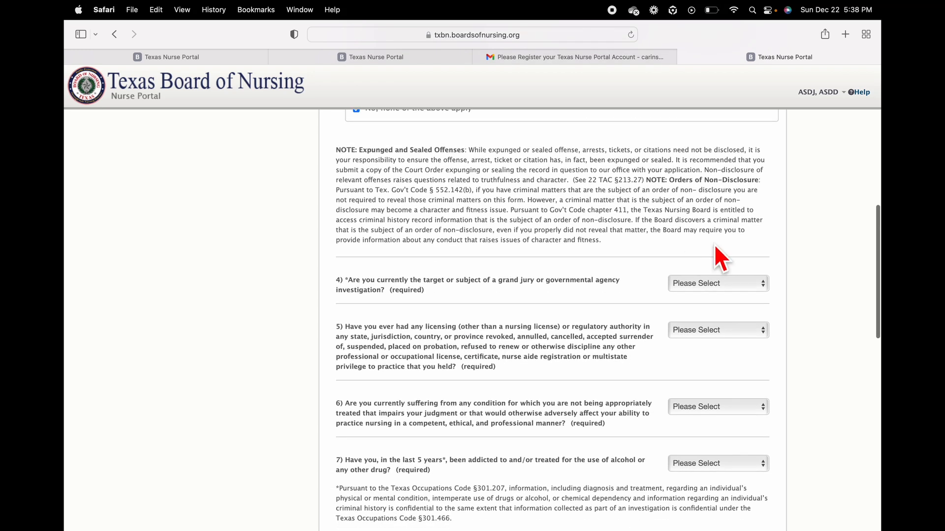
Step: Answer No to questions 4, 5 and 6, correcting question 4 from Yes to No
click(732, 286)
click(709, 293)
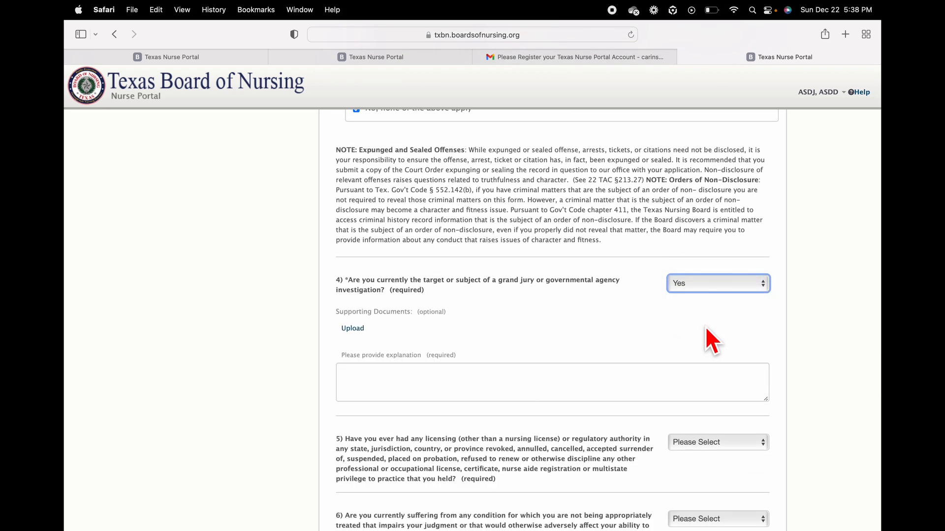
scroll(705, 326, down, 4)
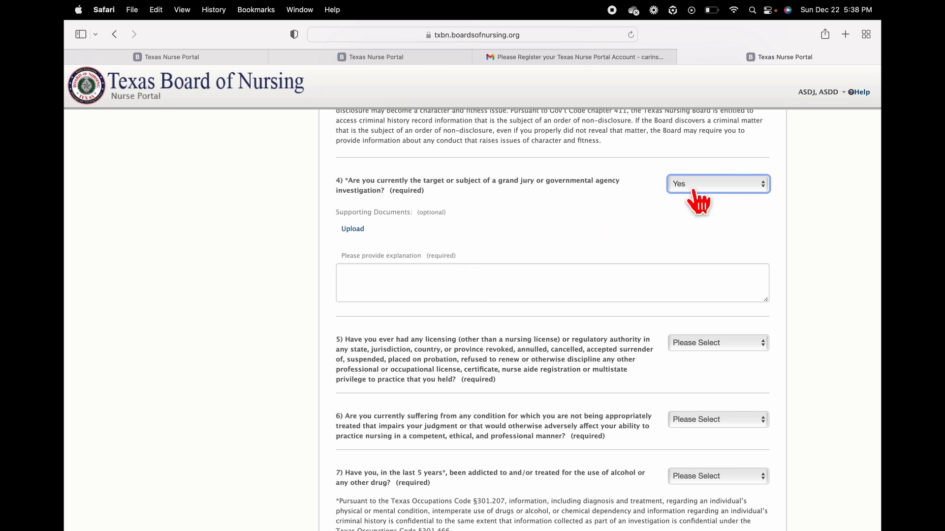
click(707, 183)
click(691, 195)
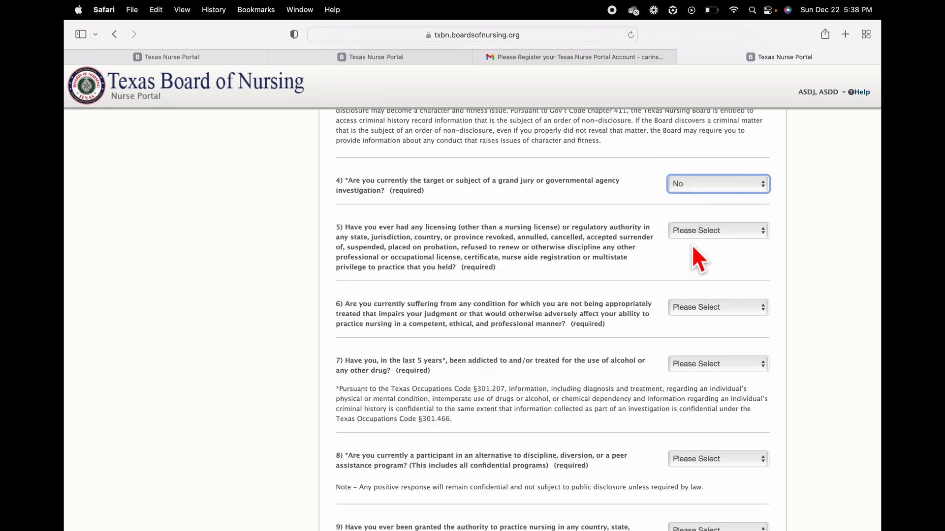
click(707, 231)
click(696, 259)
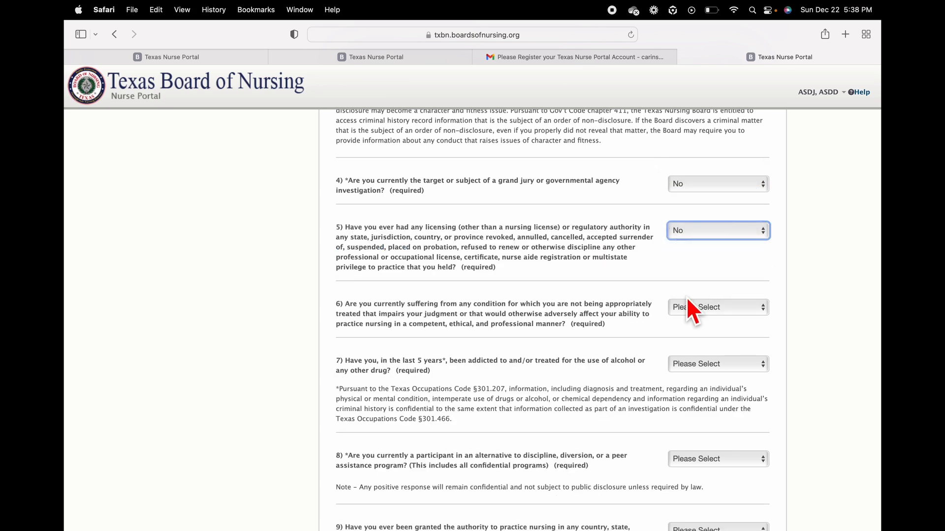
click(687, 306)
click(681, 332)
Step: Answer No to eligibility questions 7, 8 and 9
scroll(683, 338, down, 3)
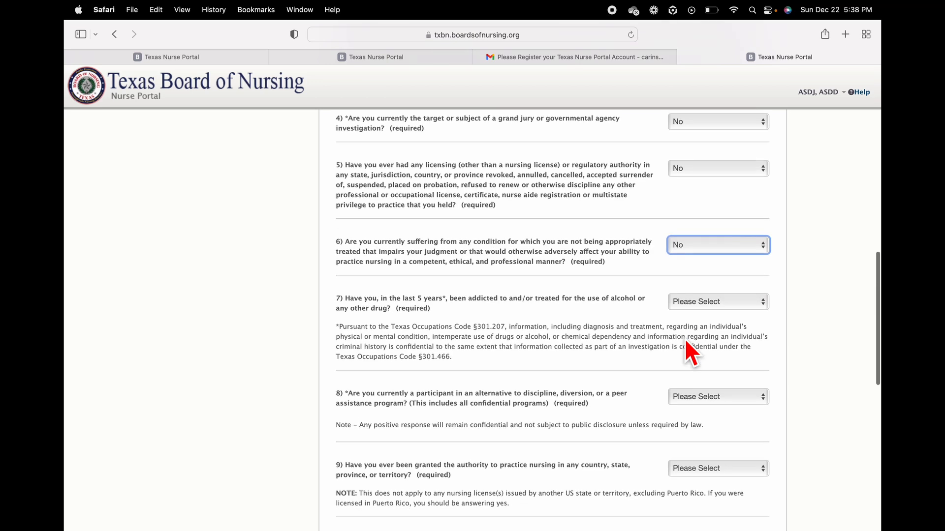
click(705, 292)
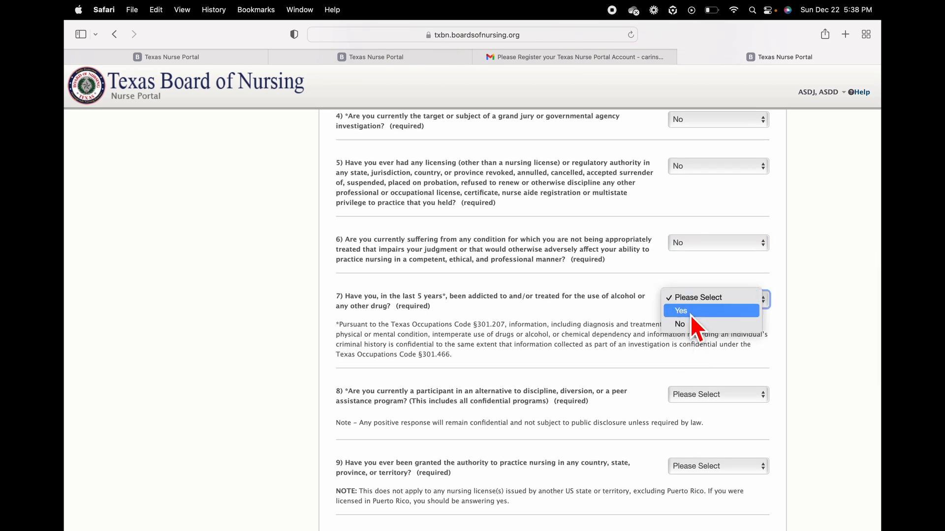
click(689, 323)
scroll(691, 320, down, 3)
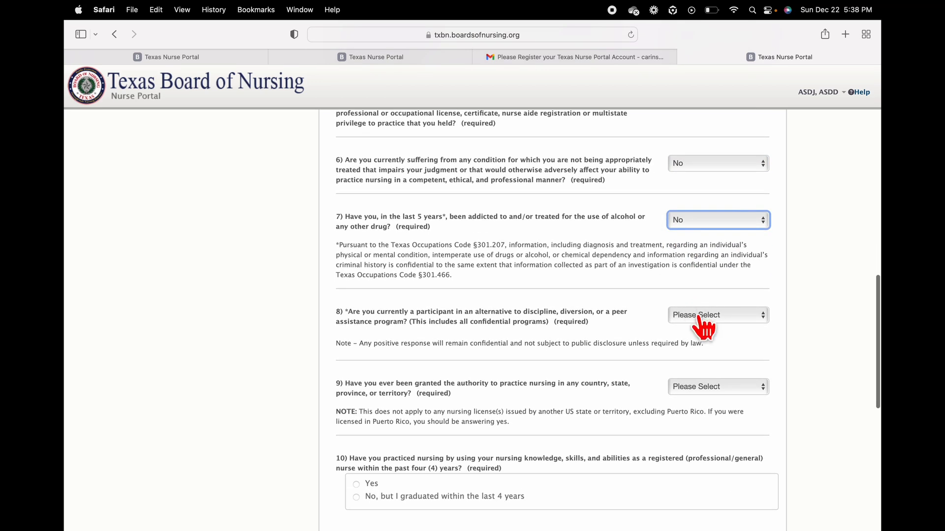
click(706, 319)
click(698, 338)
scroll(697, 338, down, 3)
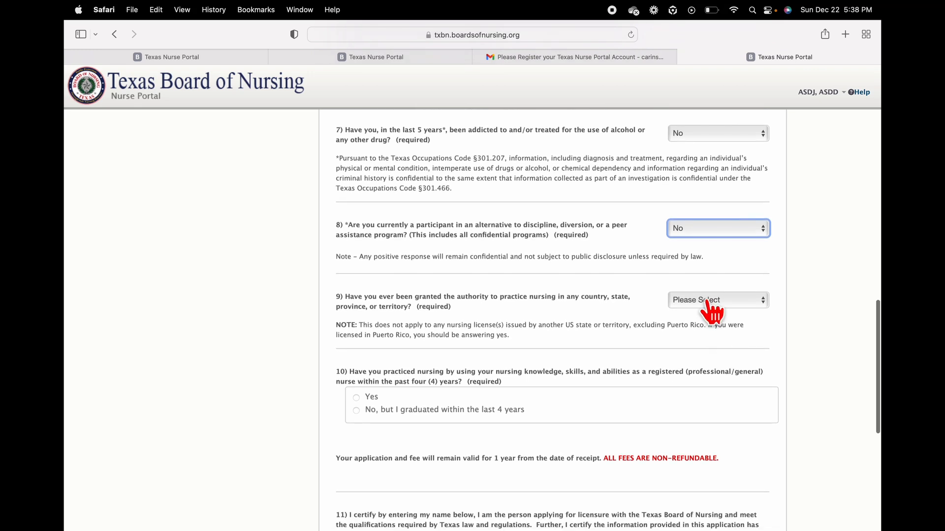
click(707, 300)
click(695, 324)
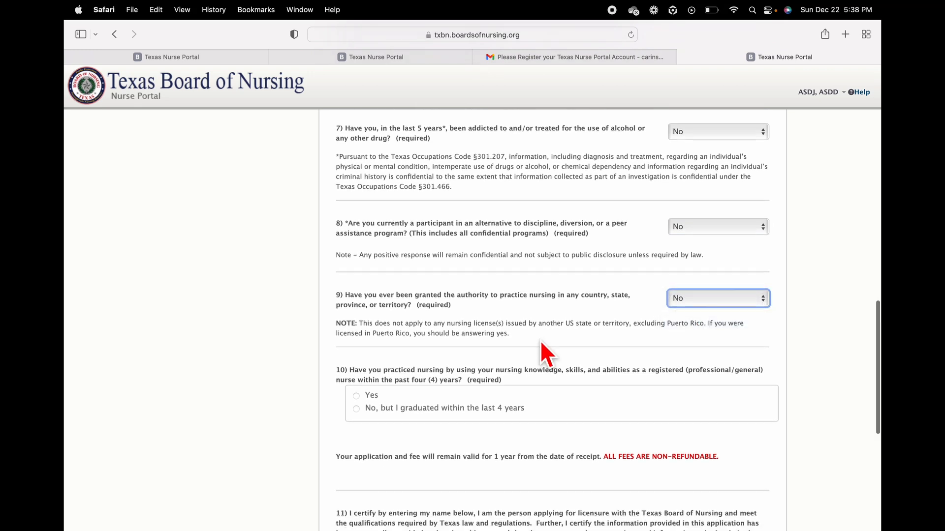
scroll(540, 342, down, 3)
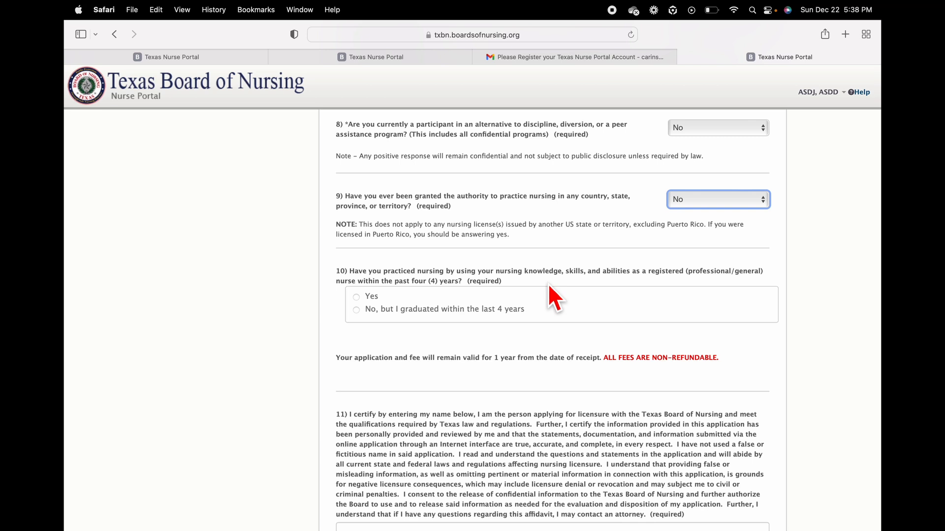
Step: Answer Yes to question 10, type the applicant's full name in the affidavit field, and Save and Continue
click(356, 297)
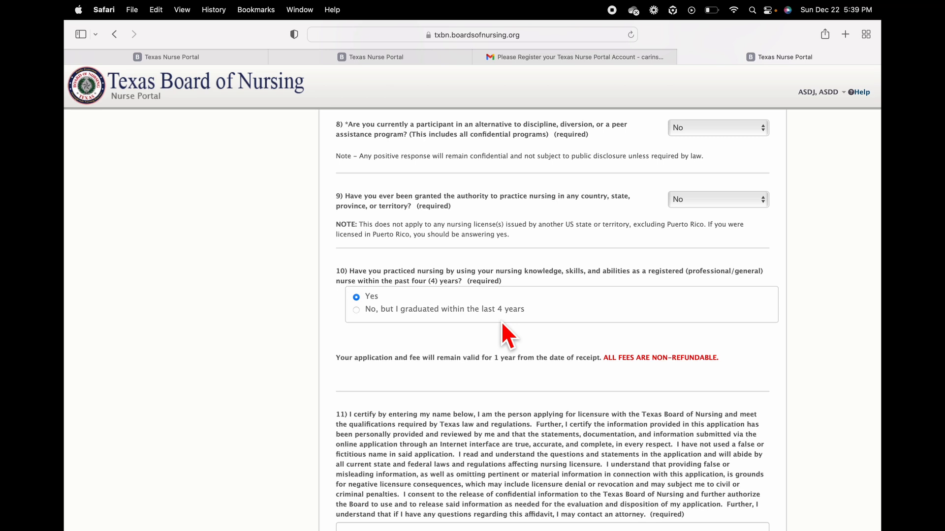
scroll(501, 321, down, 5)
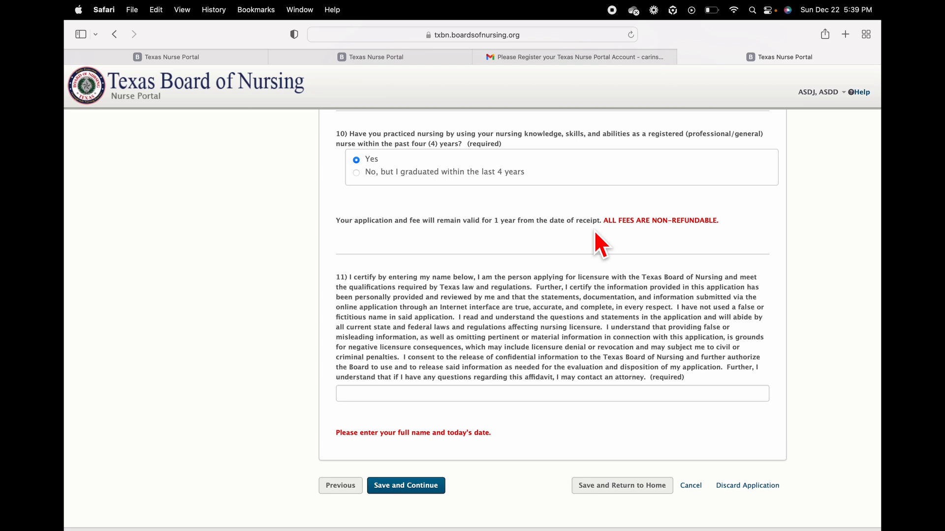
click(361, 393)
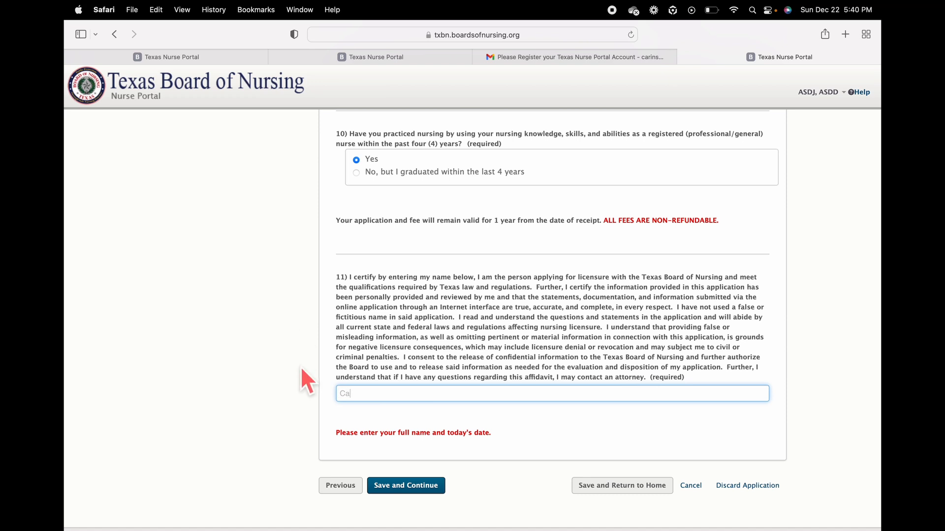
text(ash ahsf)
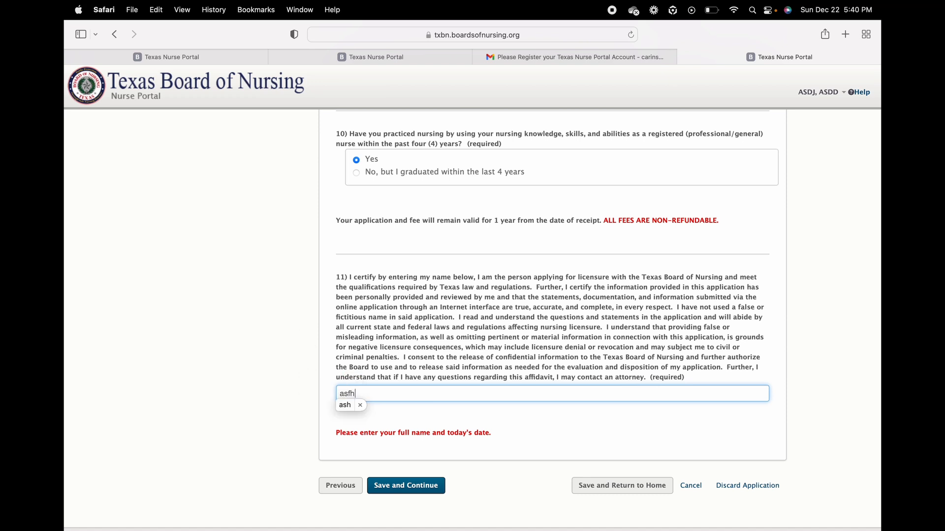
click(427, 485)
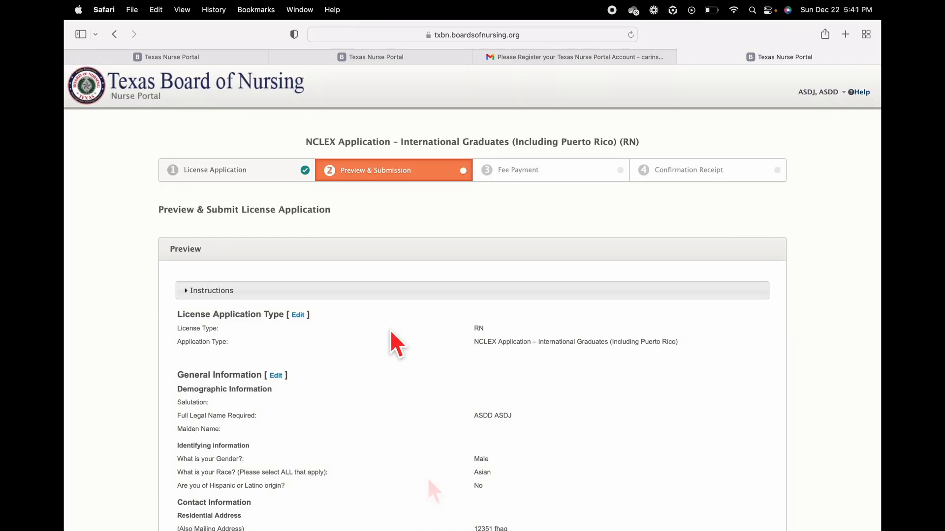
scroll(392, 332, down, 2)
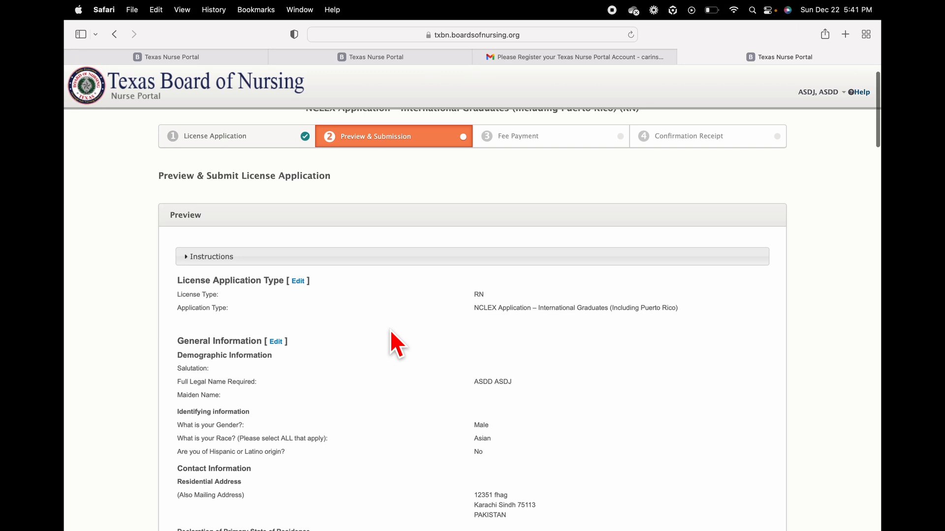
scroll(391, 333, down, 10)
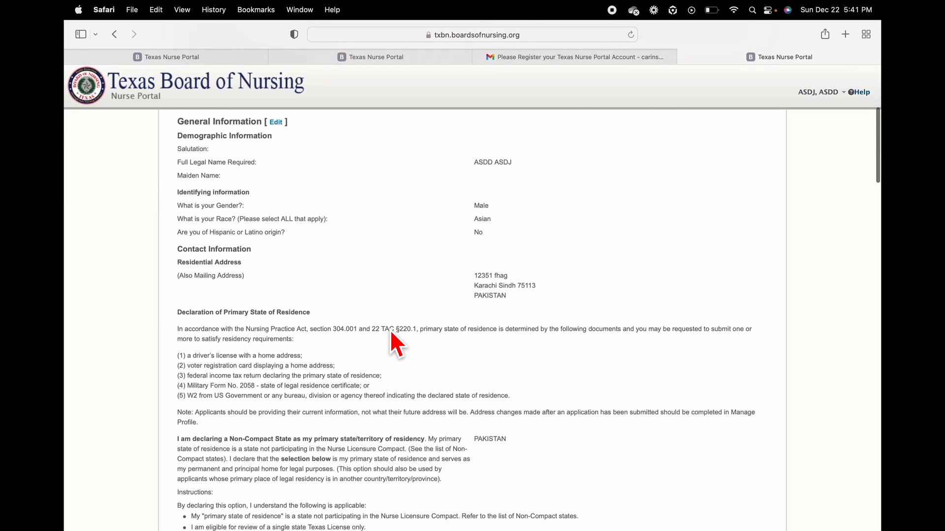
scroll(391, 332, down, 6)
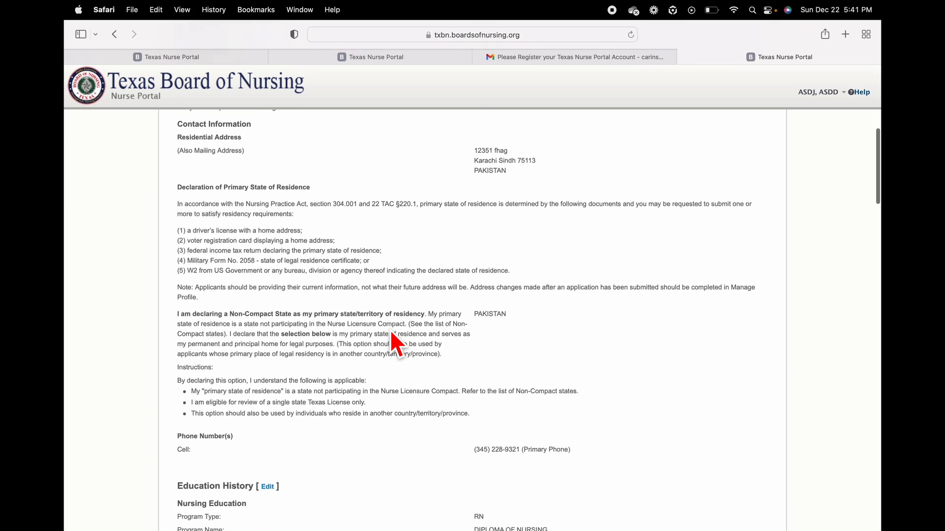
scroll(392, 332, down, 5)
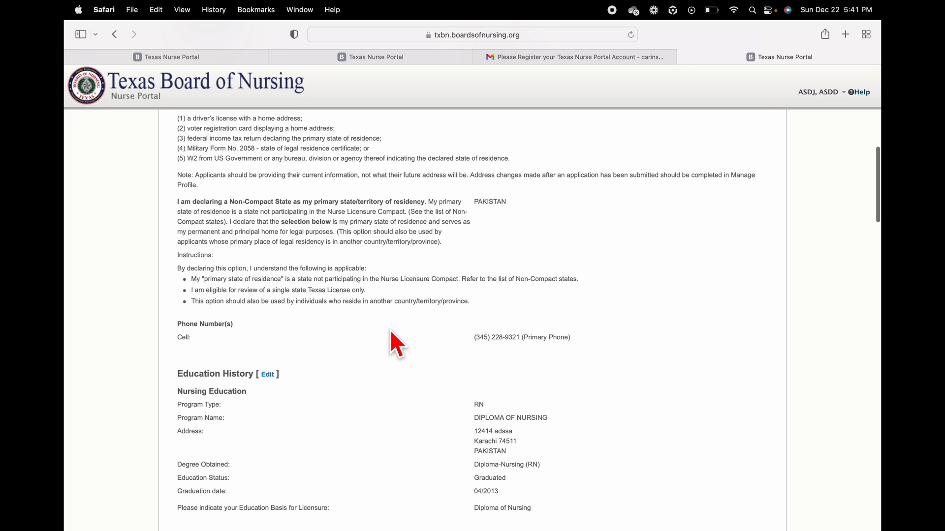
scroll(391, 333, down, 6)
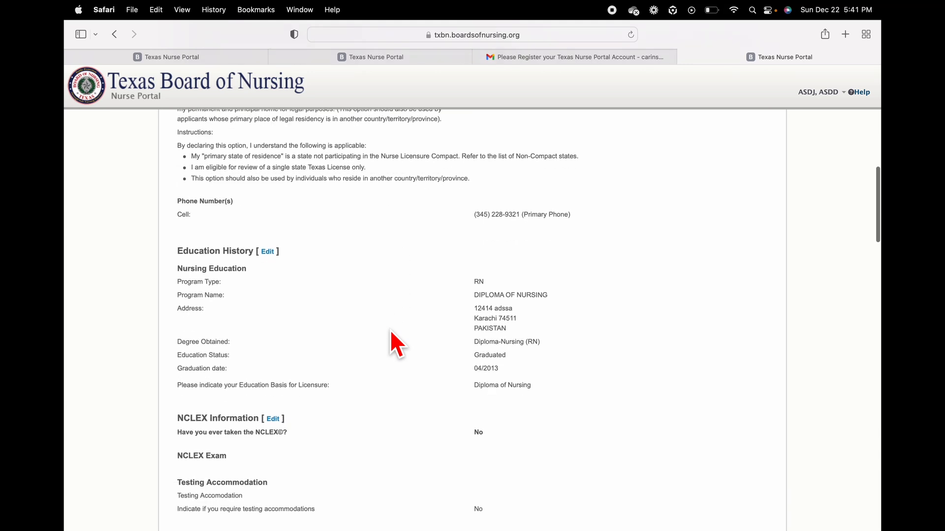
scroll(391, 333, down, 2)
scroll(391, 332, down, 3)
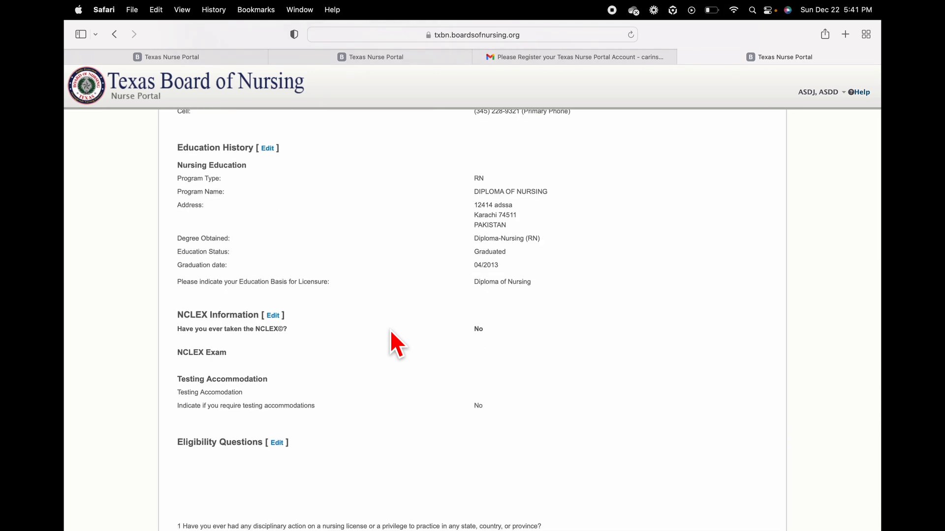
scroll(389, 330, down, 3)
scroll(390, 330, down, 3)
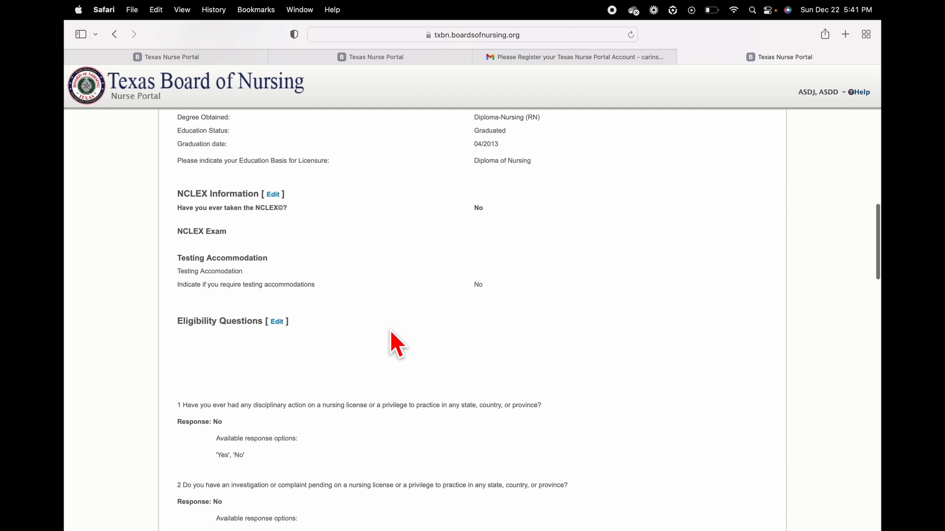
scroll(392, 333, down, 8)
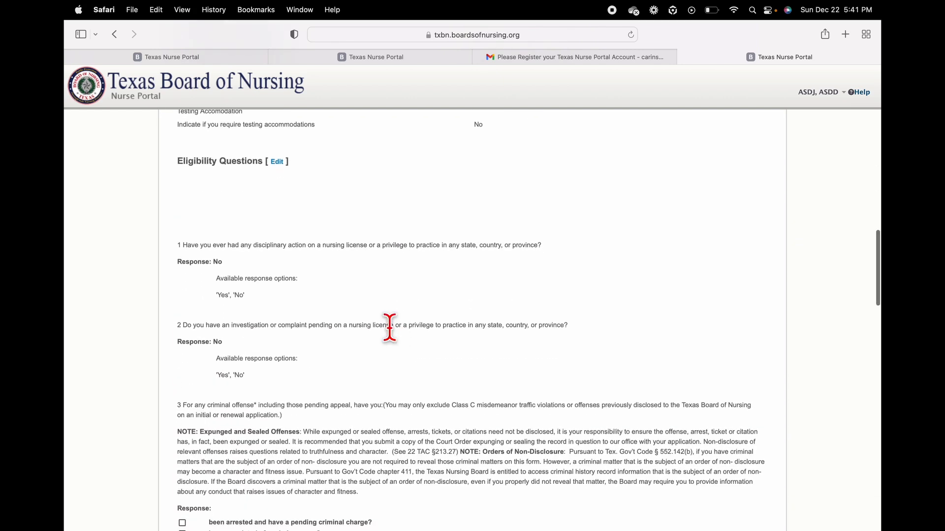
scroll(390, 328, down, 20)
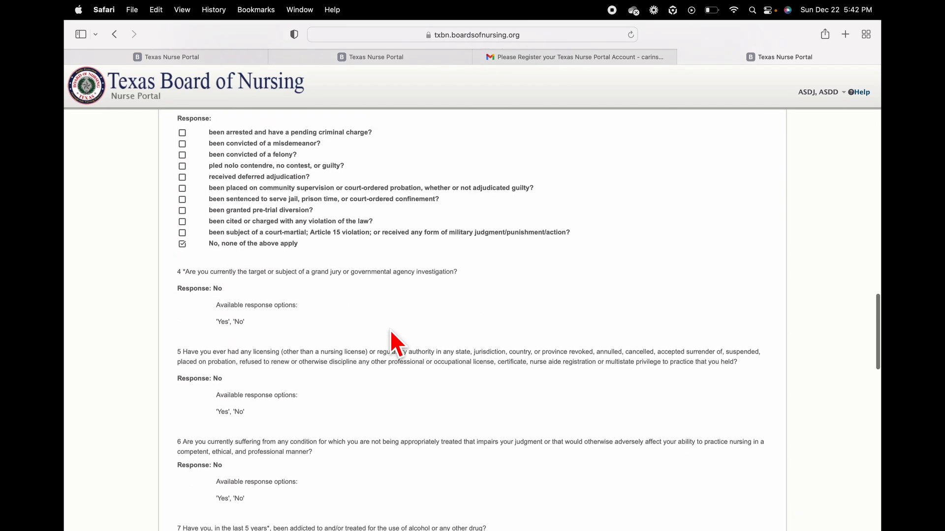
scroll(390, 329, down, 20)
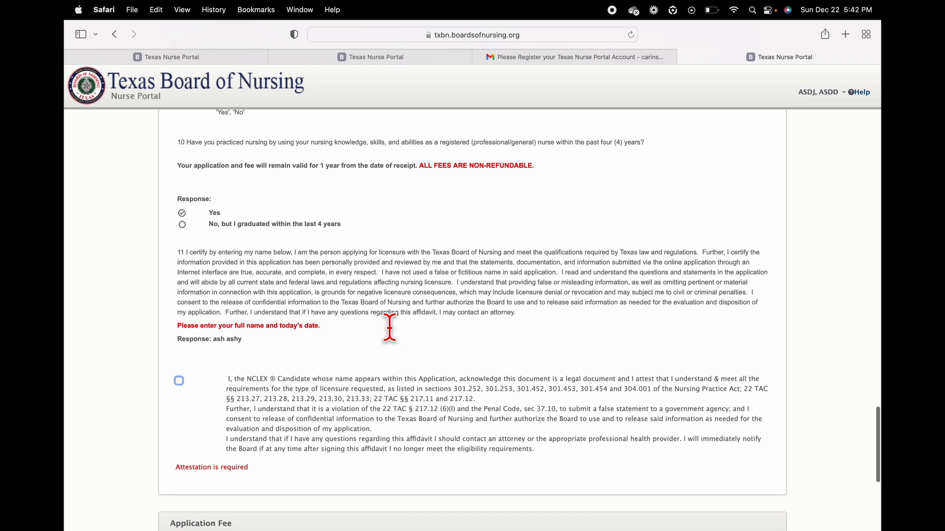
Step: Tick the NCLEX affidavit attestation, choose Make Payment, and confirm proceeding to the $75.00 payment gateway
click(179, 381)
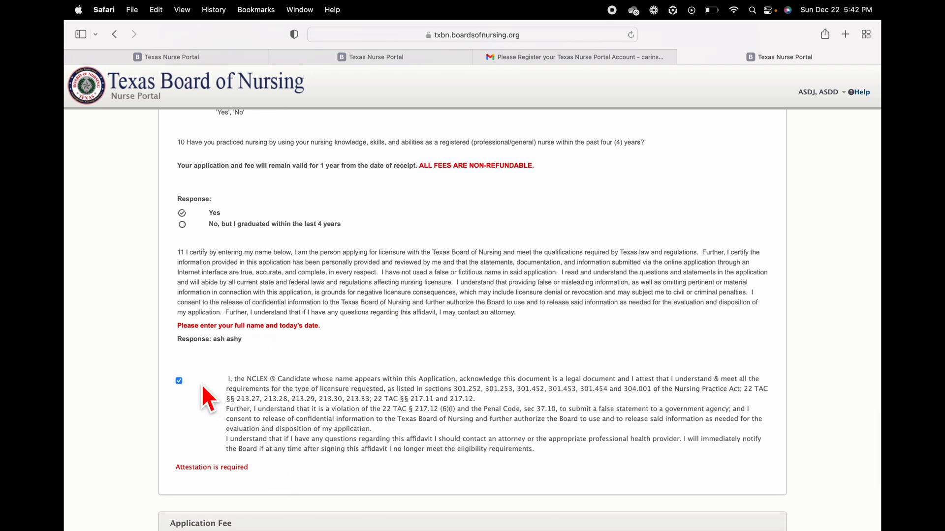
scroll(201, 384, down, 6)
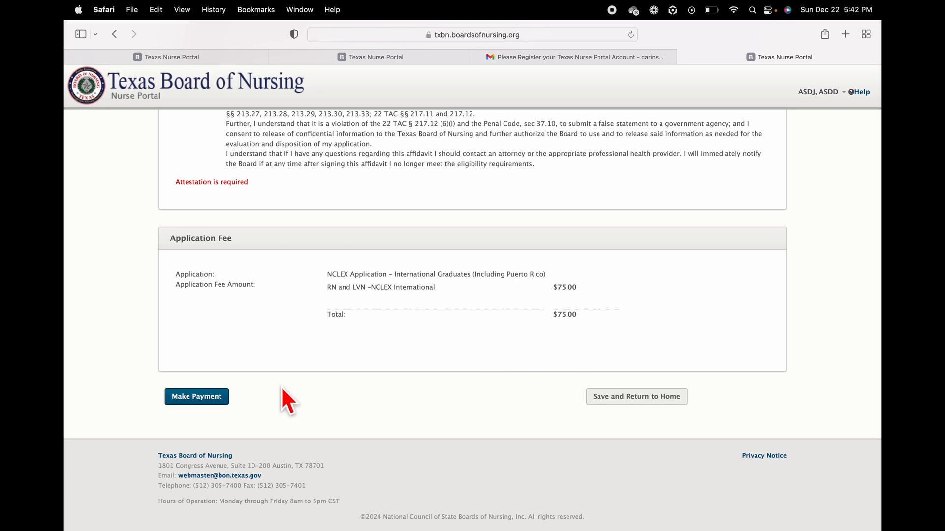
click(214, 399)
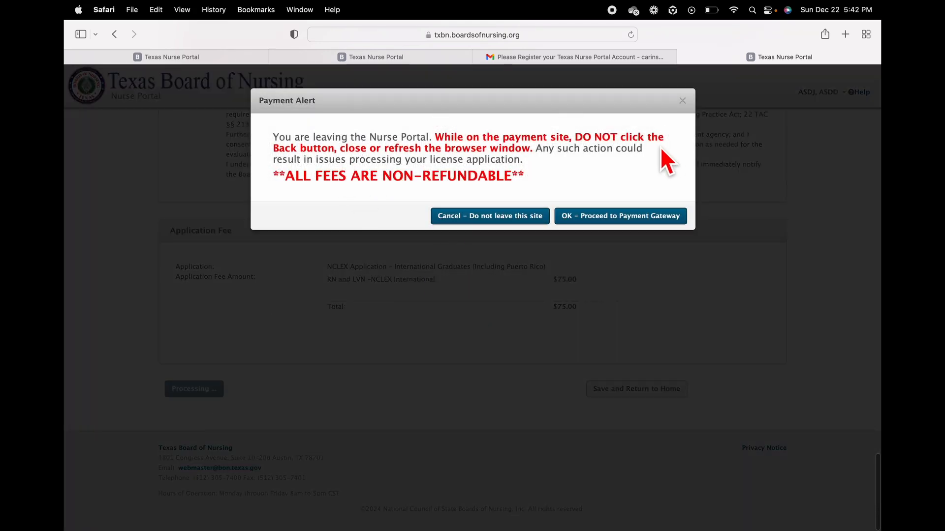
click(598, 226)
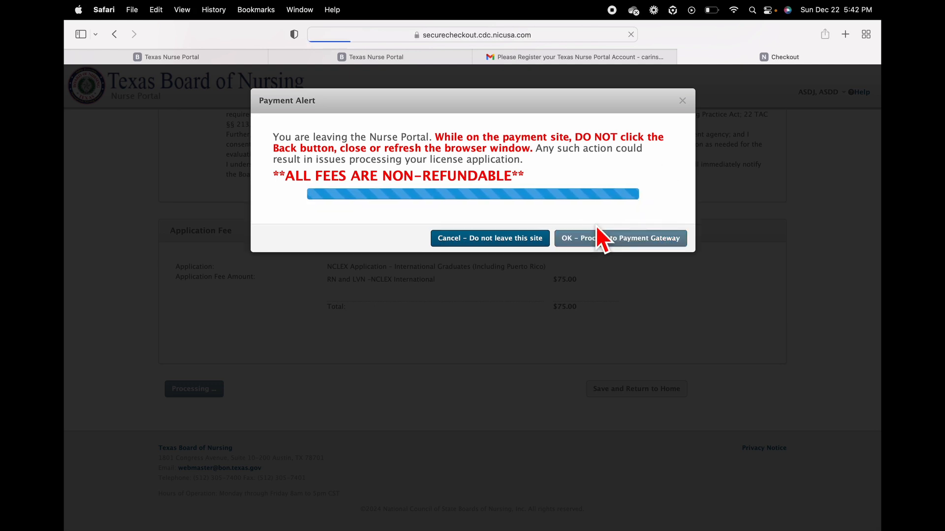
Step: Scroll through the NIC checkout's Customer Information form down to Payment Information and Verification
scroll(232, 335, down, 3)
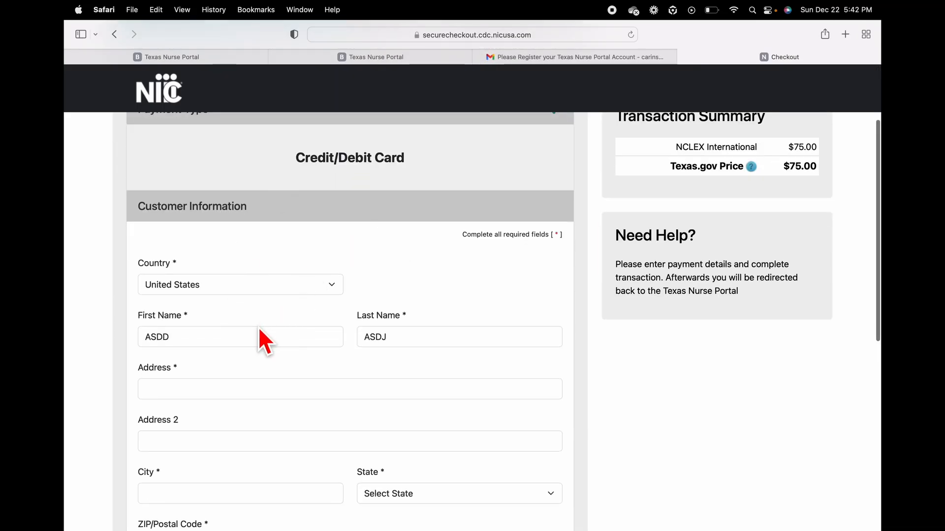
scroll(384, 334, down, 3)
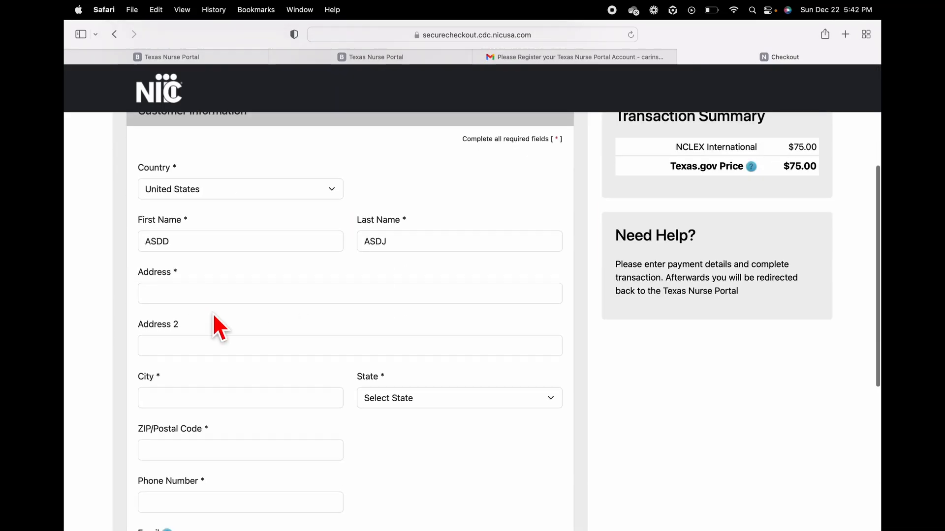
scroll(383, 389, down, 3)
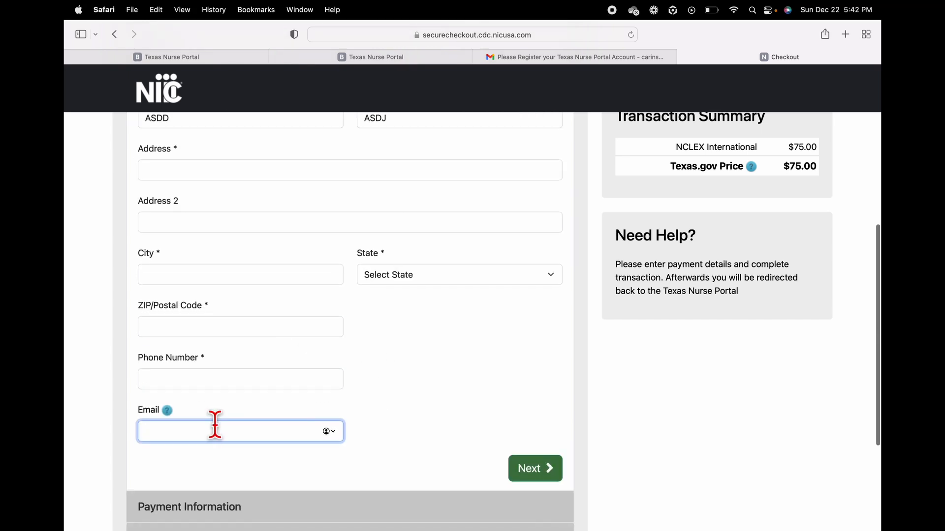
scroll(411, 400, down, 3)
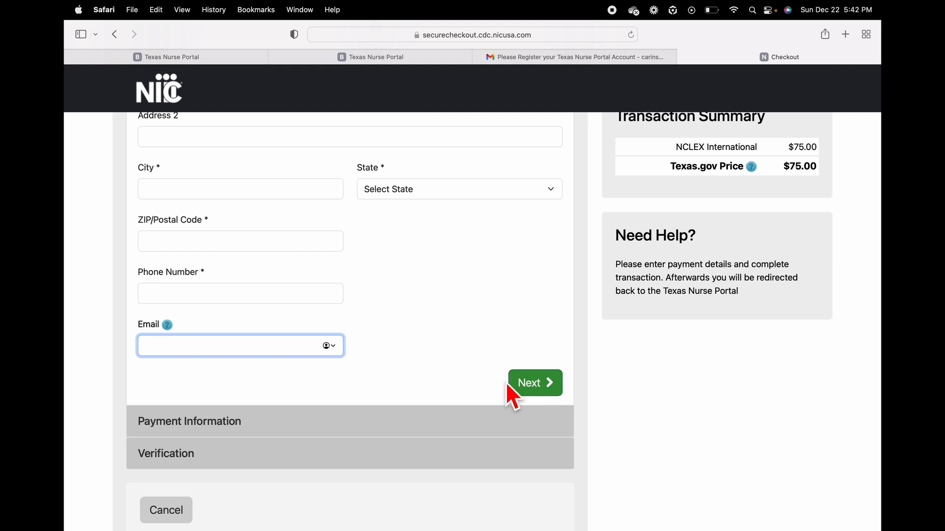
scroll(439, 368, up, 10)
scroll(439, 368, down, 15)
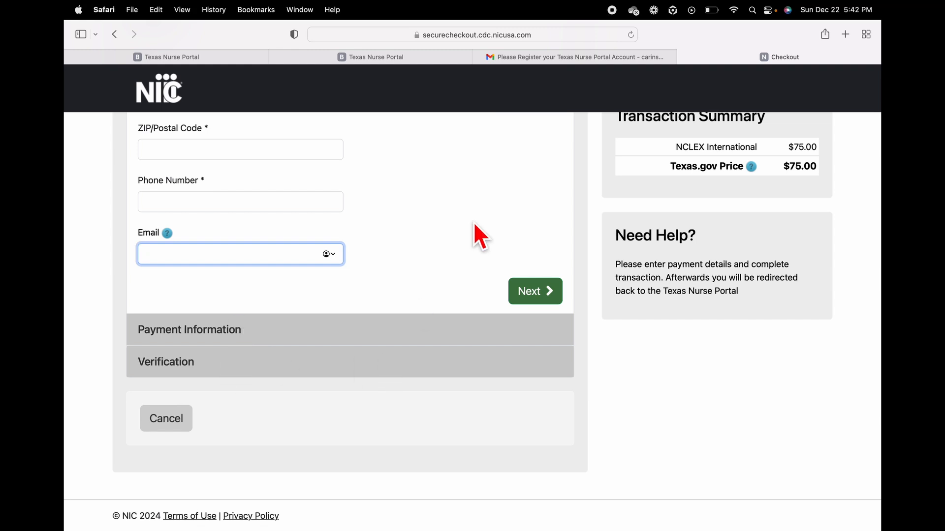
scroll(475, 224, up, 1)
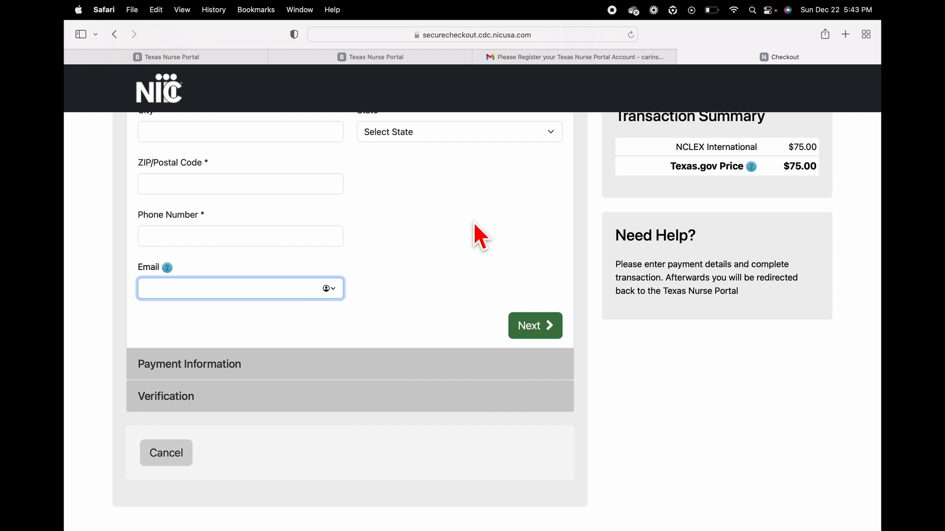
scroll(473, 223, down, 2)
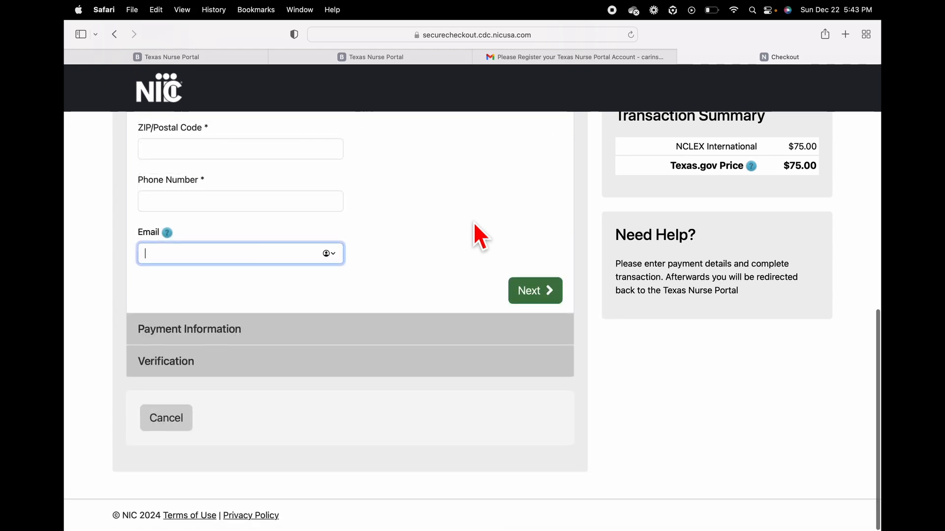
scroll(473, 224, up, 1)
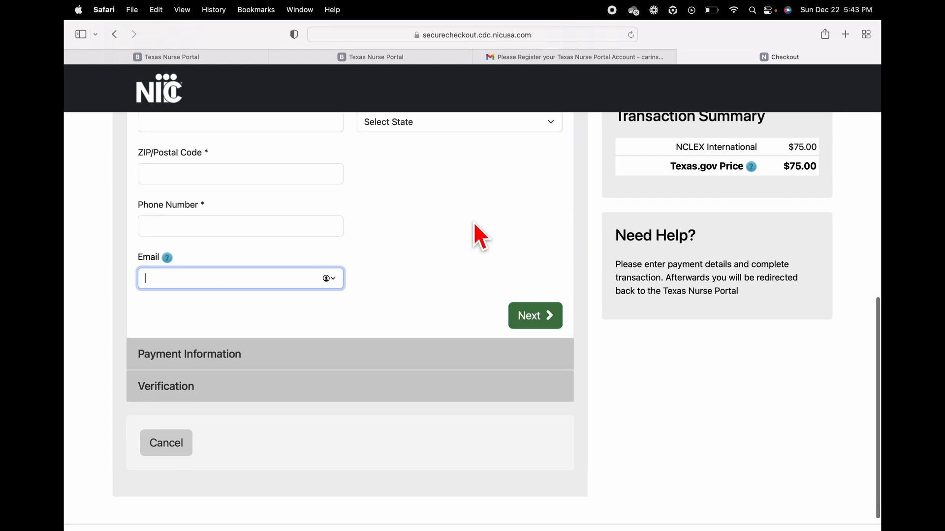
scroll(483, 202, down, 1)
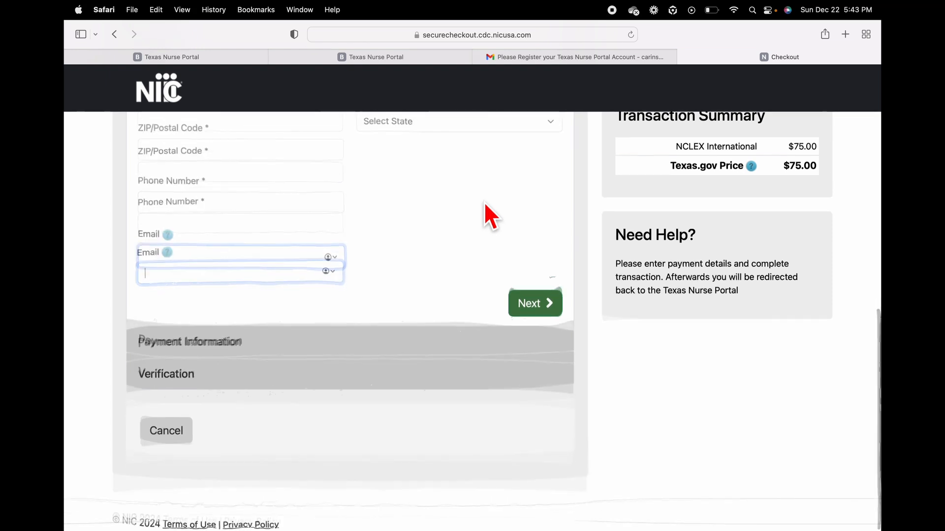